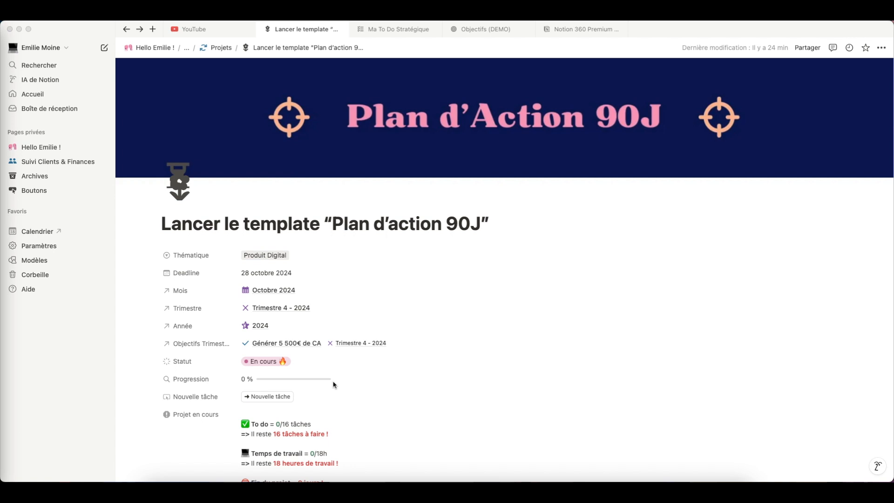
Examine the Progression rollup's settings on the project page, including its relation, source property and the status groups for Pourcentage par groupe
scroll(334, 384, "down", 5)
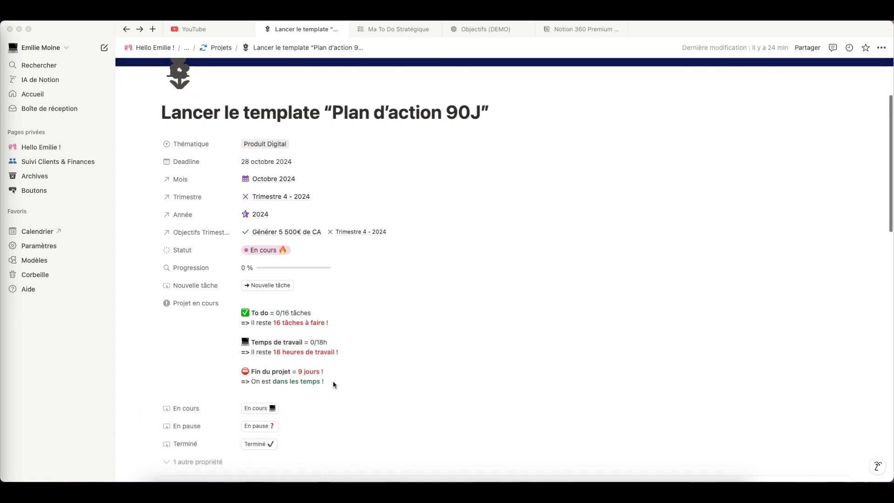
scroll(333, 384, "down", 1)
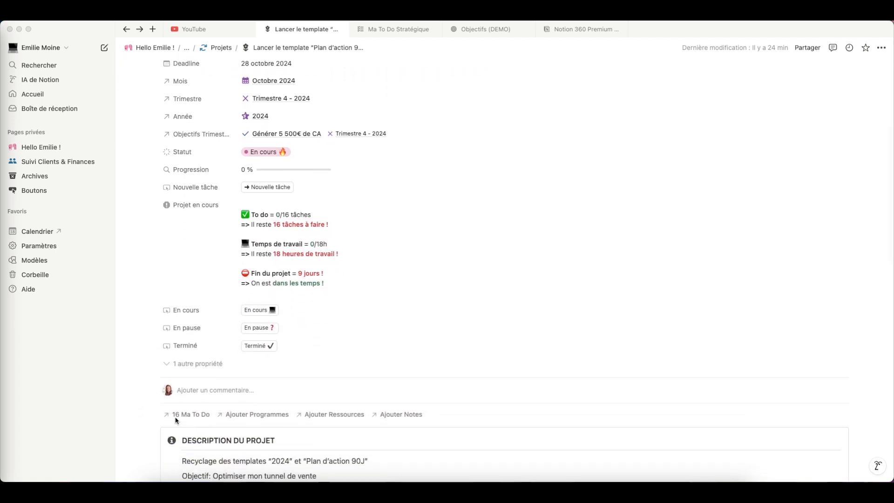
scroll(261, 288, "up", 4)
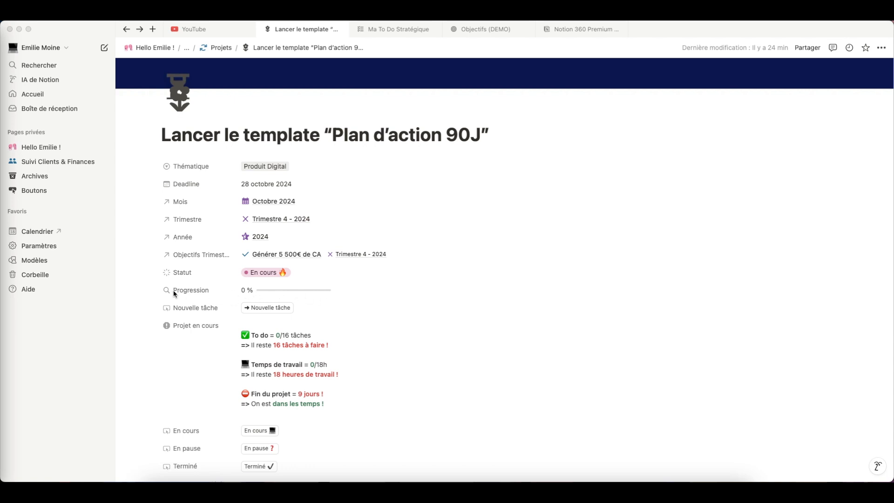
left_click(298, 293)
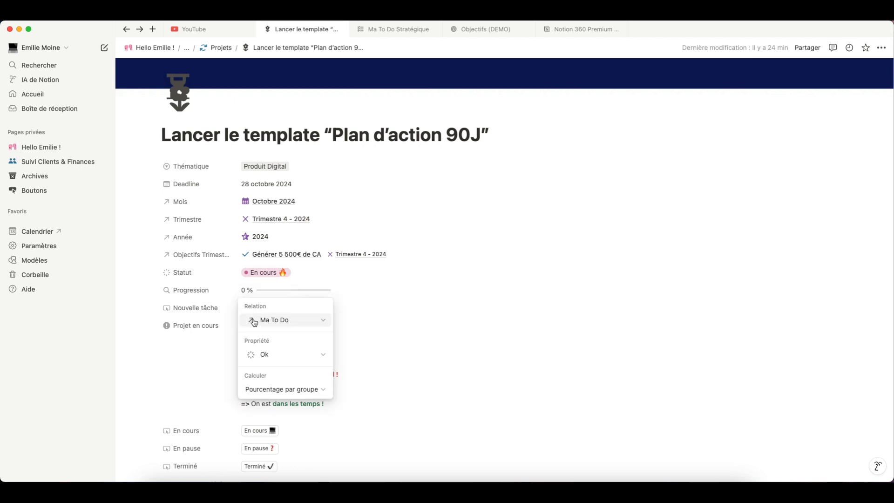
left_click(302, 394)
mouse_move(260, 436)
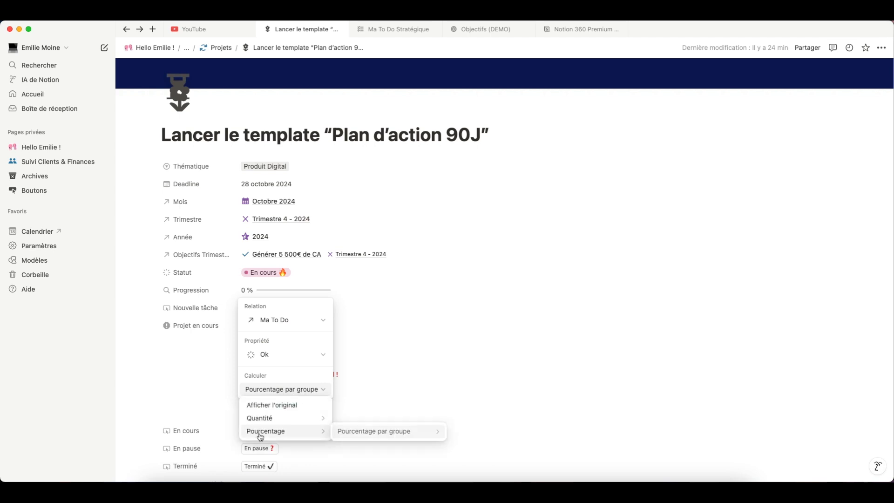
mouse_move(392, 434)
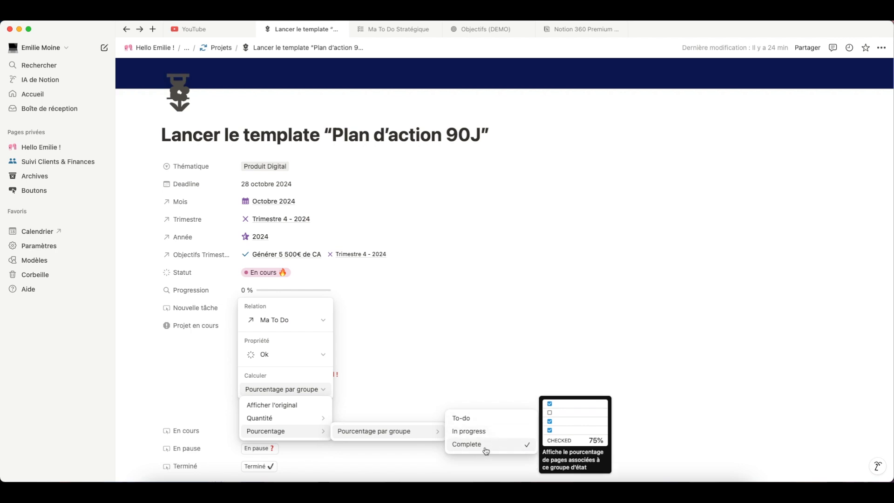
left_click(492, 364)
left_click(492, 364)
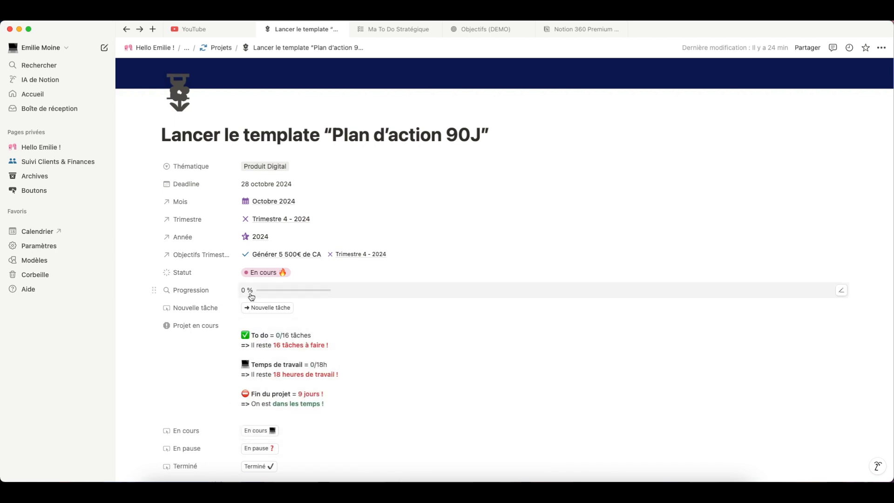
Check off the task "Dupliquer les templates" in the project's Ma To Do list and return to the project's properties
mouse_move(296, 296)
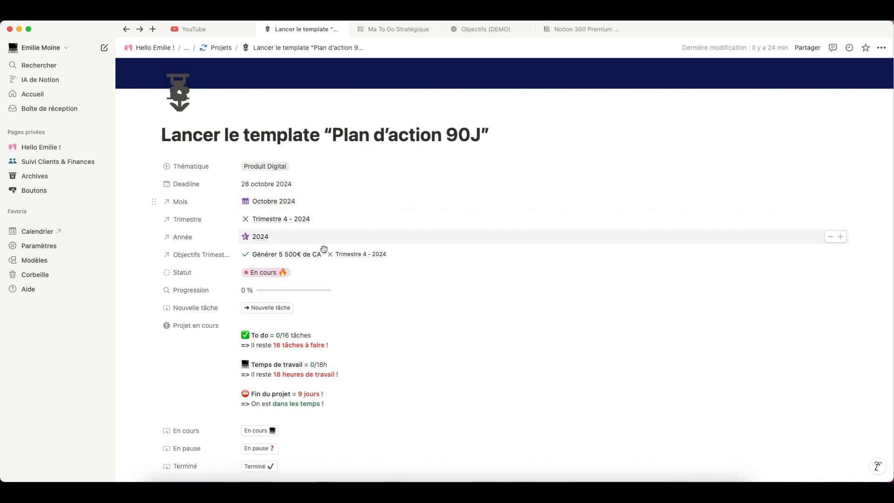
scroll(251, 295, "down", 3)
scroll(252, 296, "down", 15)
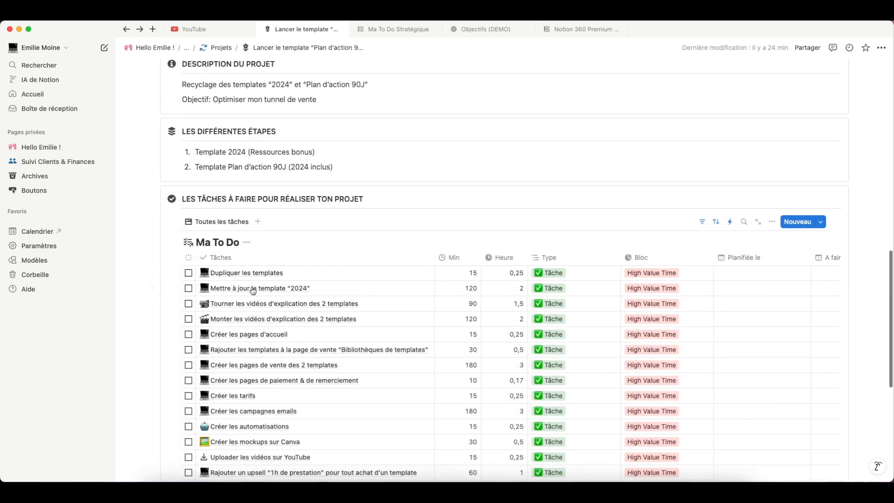
left_click(188, 273)
scroll(284, 282, "up", 5)
scroll(285, 282, "up", 10)
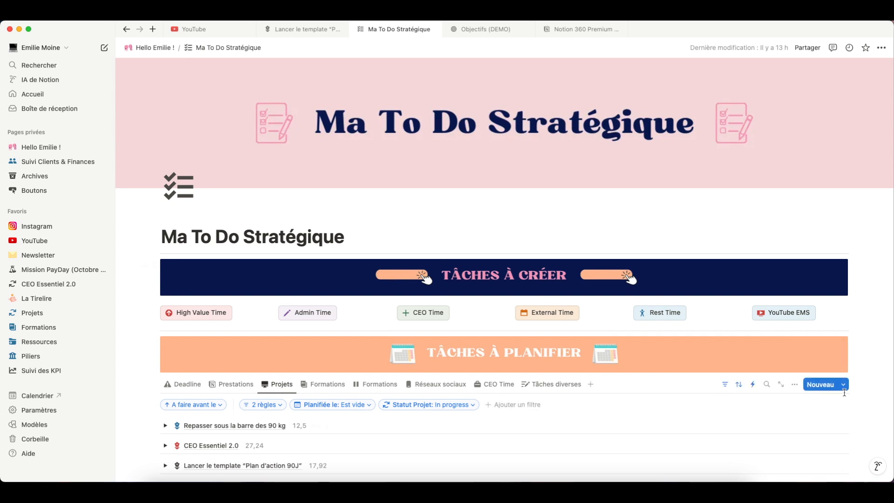
Create a new task in the Projets view of Ma To Do Stratégique and expand its hidden properties
left_click(820, 384)
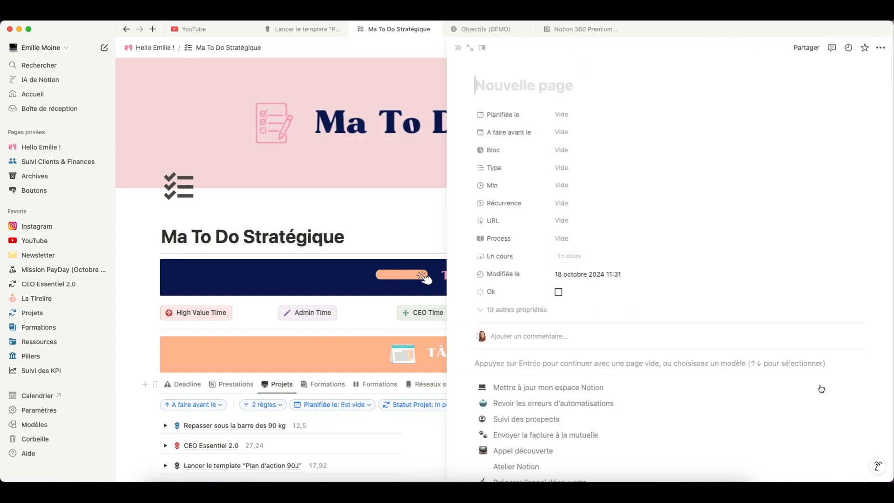
left_click(512, 310)
scroll(525, 223, "down", 6)
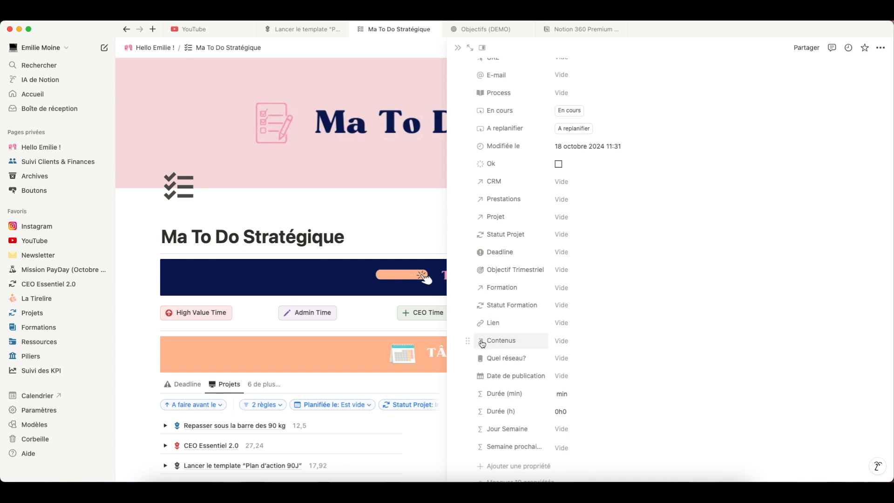
scroll(533, 261, "up", 2)
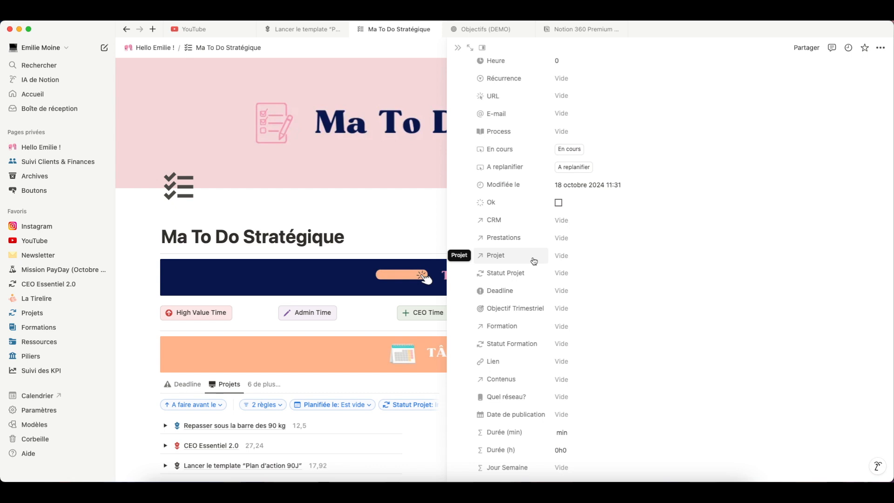
scroll(534, 261, "up", 6)
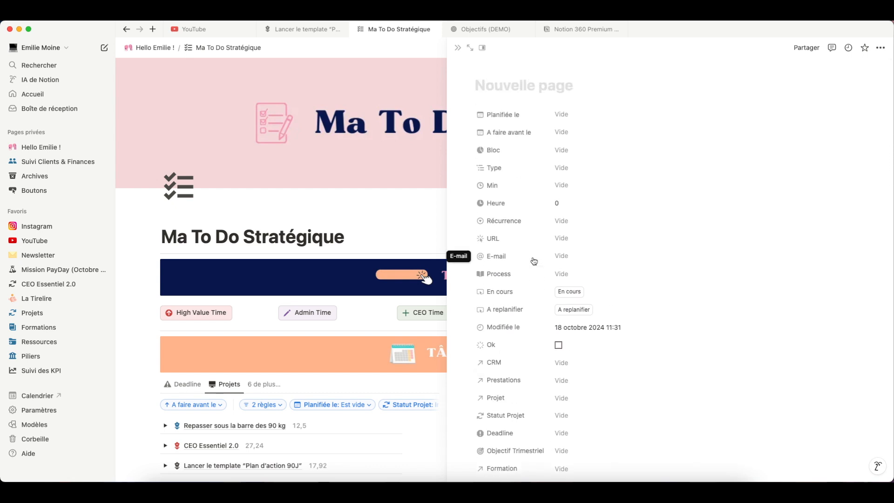
scroll(534, 260, "down", 6)
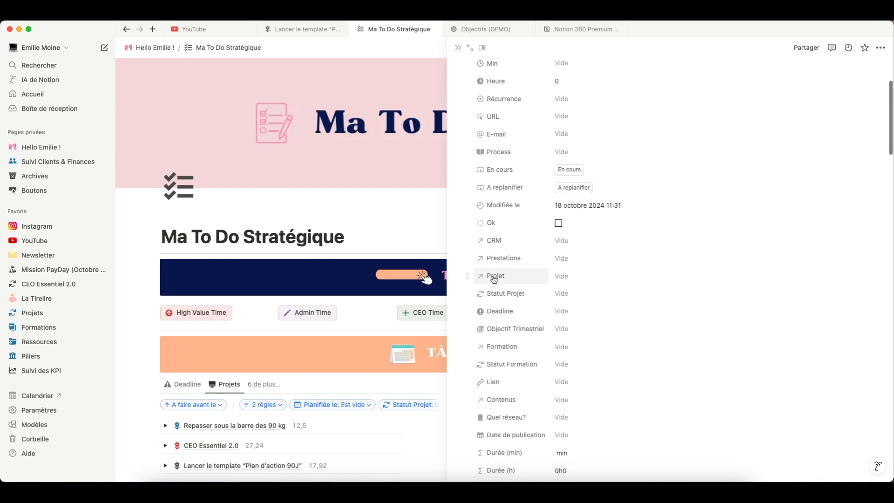
Link the new task's Projet relation to "Lancer le template “Plan d'action 90J”"
left_click(562, 280)
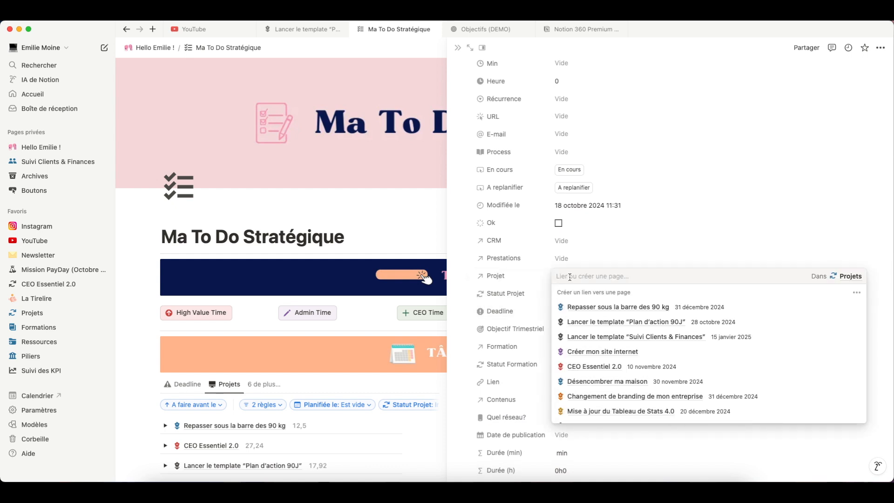
left_click(625, 322)
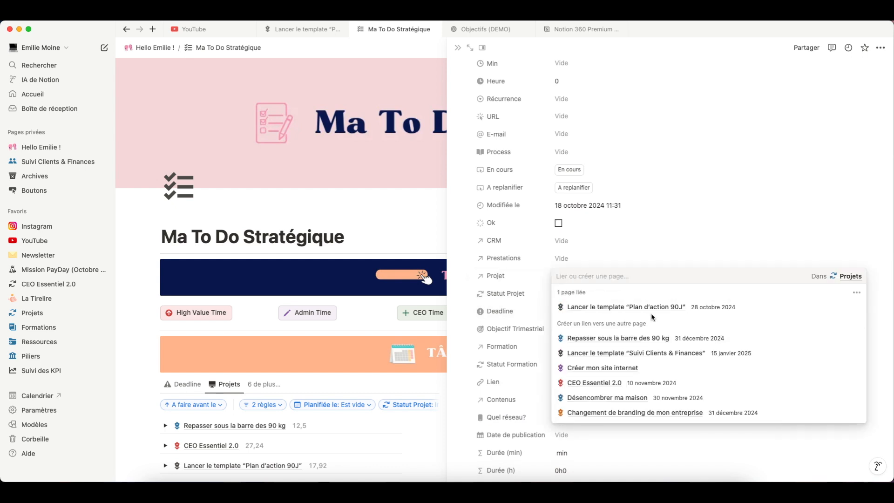
left_click(694, 231)
Examine the relation, property and calculation settings of the task's Statut Projet and Objectif Trimestriel rollups
scroll(599, 228, "down", 4)
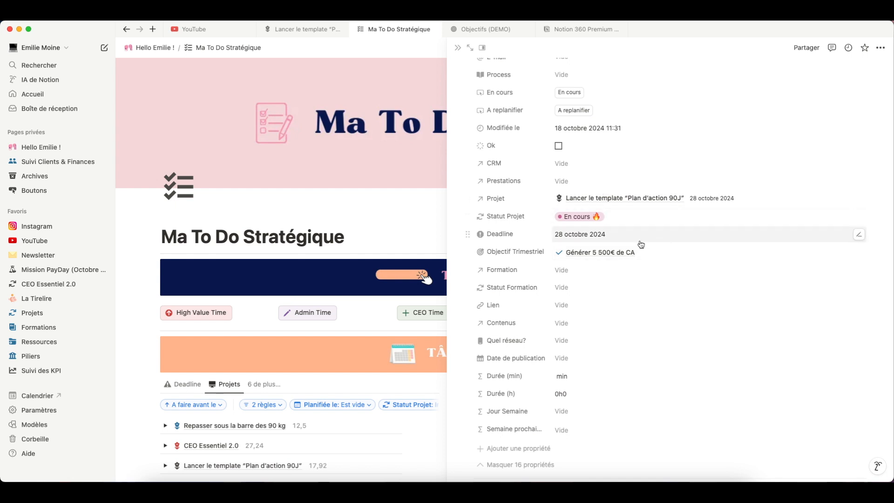
left_click(628, 220)
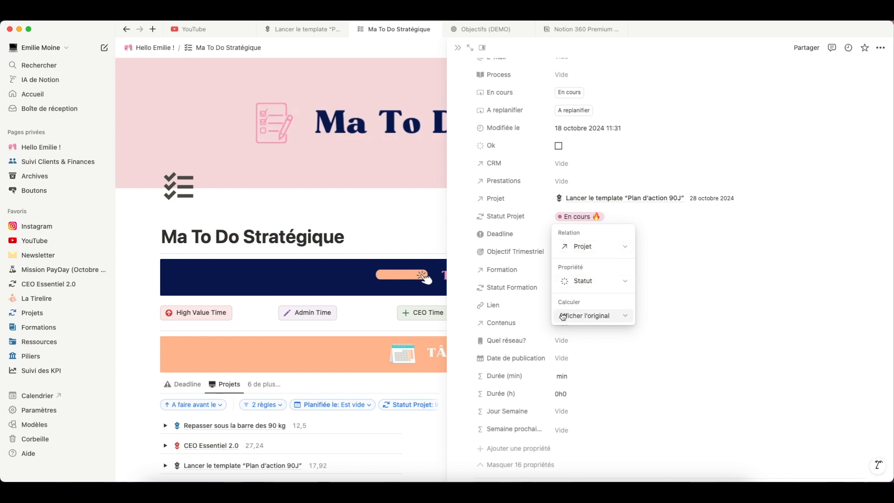
left_click(597, 316)
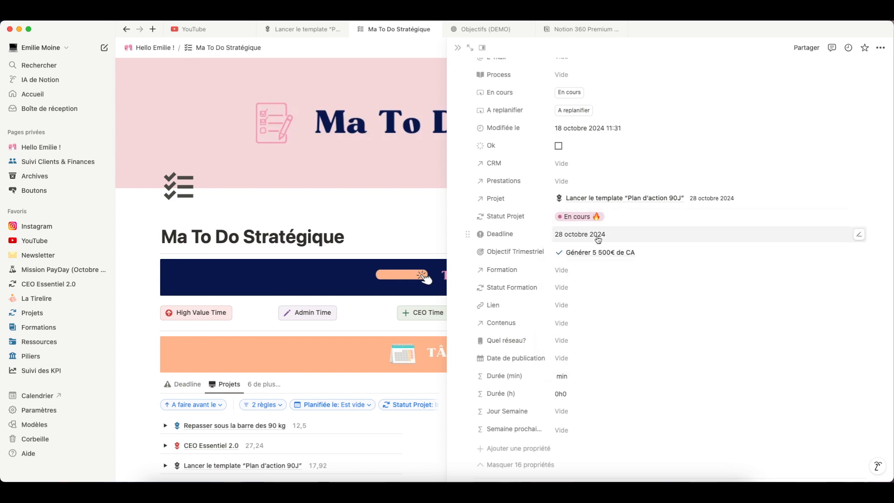
left_click(600, 237)
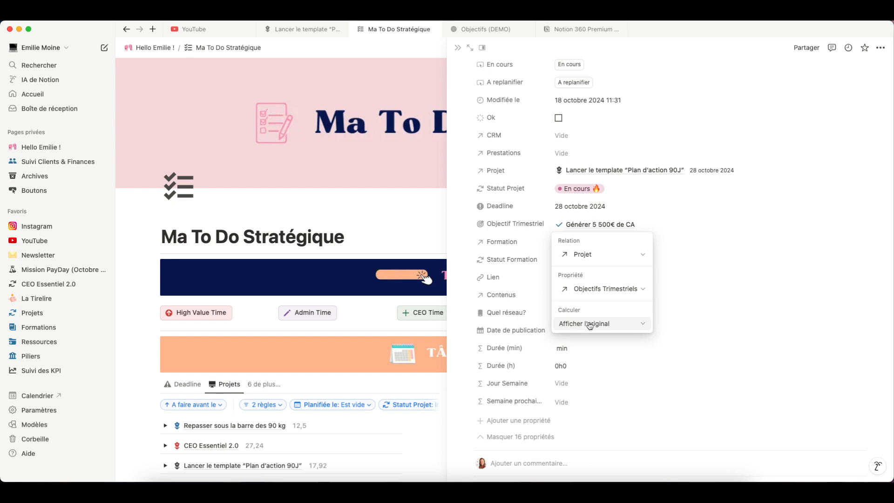
left_click(697, 242)
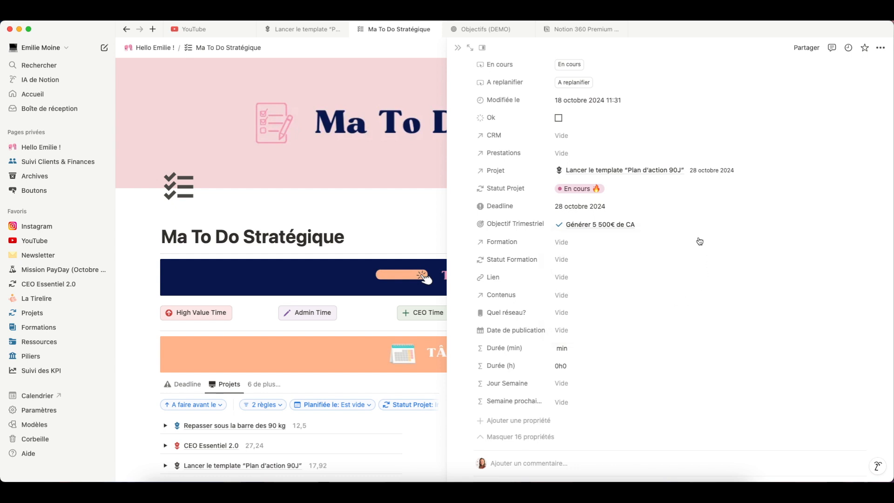
Link the task's Formation relation to "Bundle Instagram - Objectif Road to 1000 abonnés!"
left_click(582, 242)
left_click(591, 279)
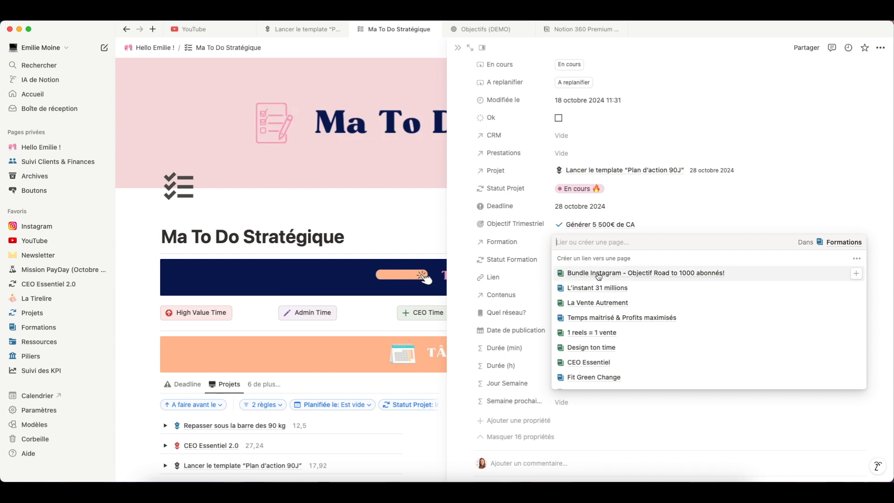
left_click(717, 222)
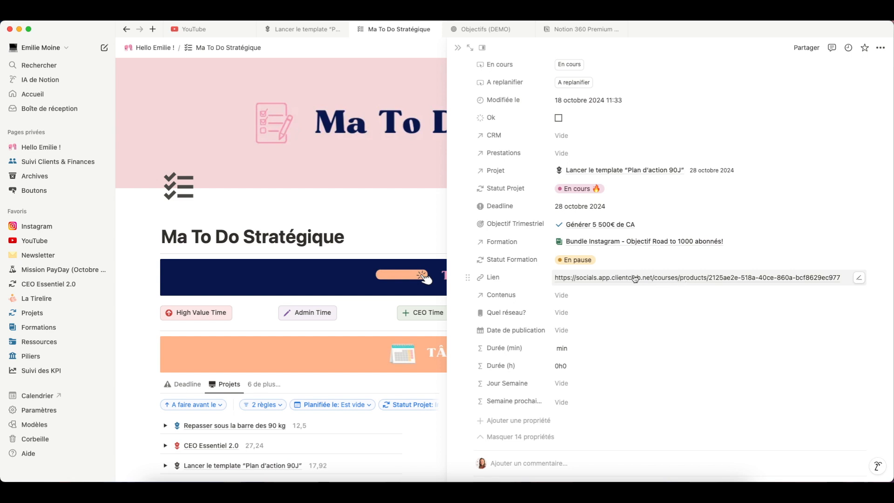
Examine the relation, property and calculation settings of the task's Statut Formation and Lien rollups
left_click(607, 262)
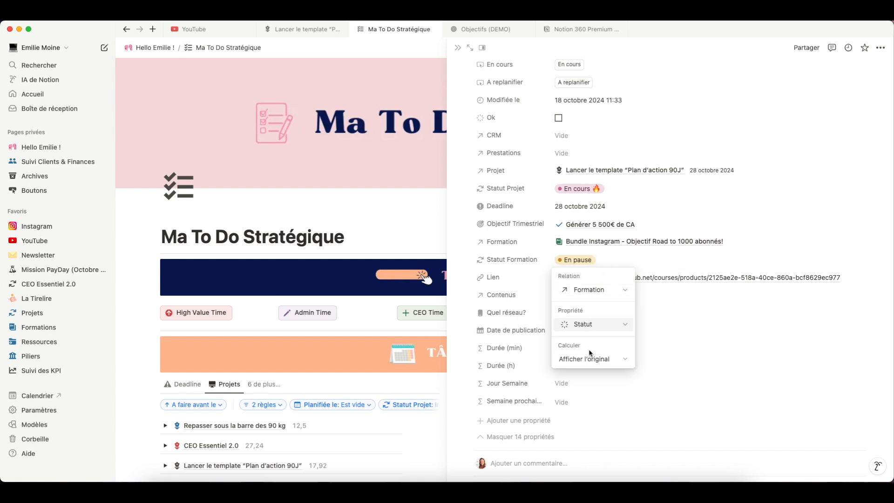
left_click(747, 223)
left_click(650, 283)
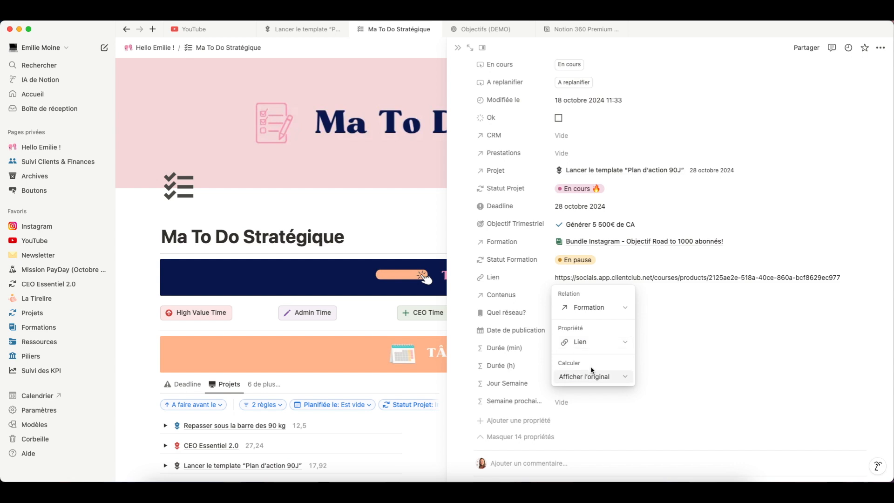
left_click(678, 299)
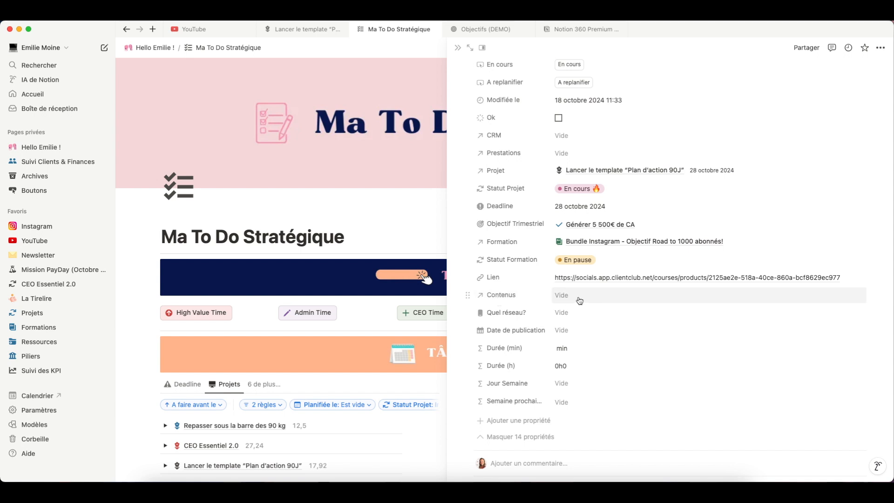
Link the YouTube content "5 agrégations à mettre absolument dans ton espace Notion" to the task and view the Date de publication rollup's settings
left_click(578, 297)
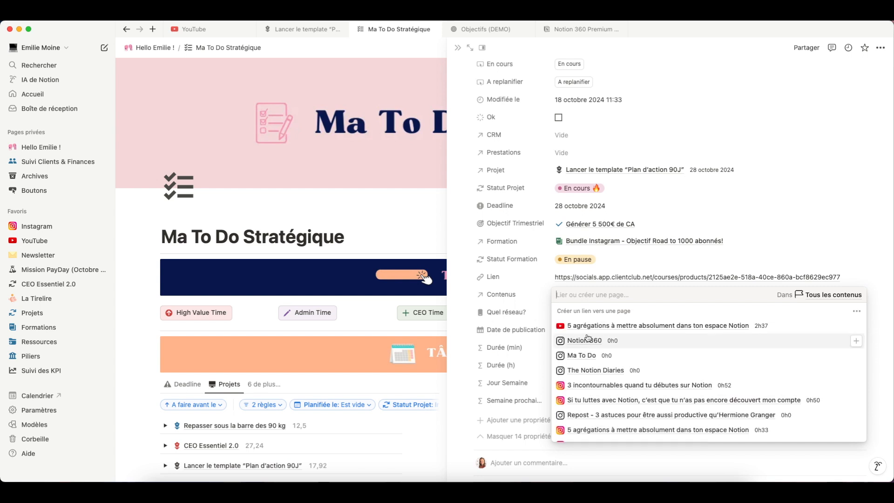
left_click(638, 328)
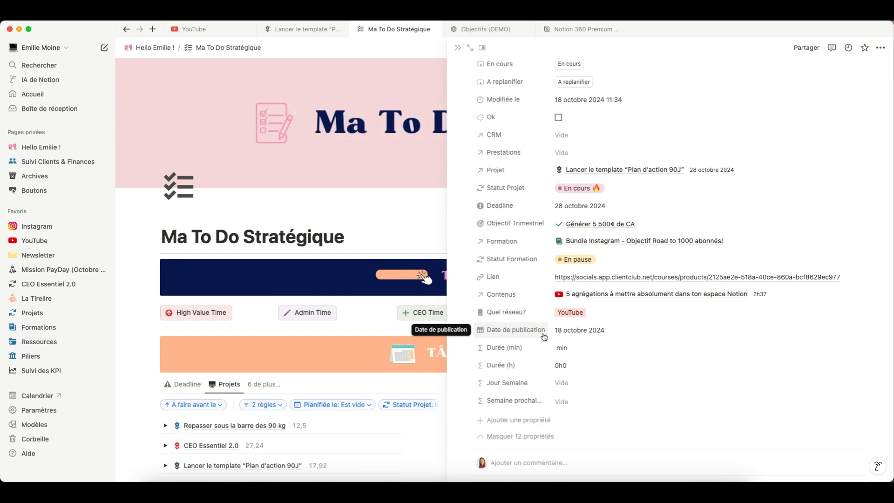
left_click(618, 333)
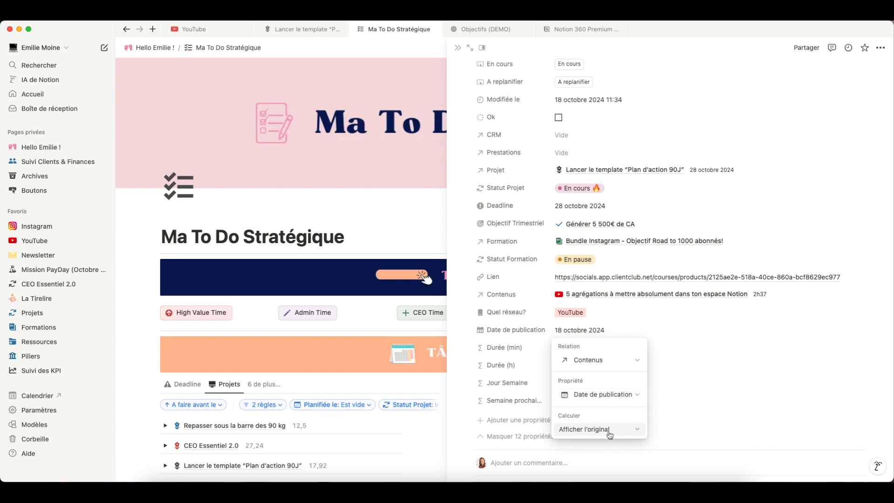
left_click(721, 321)
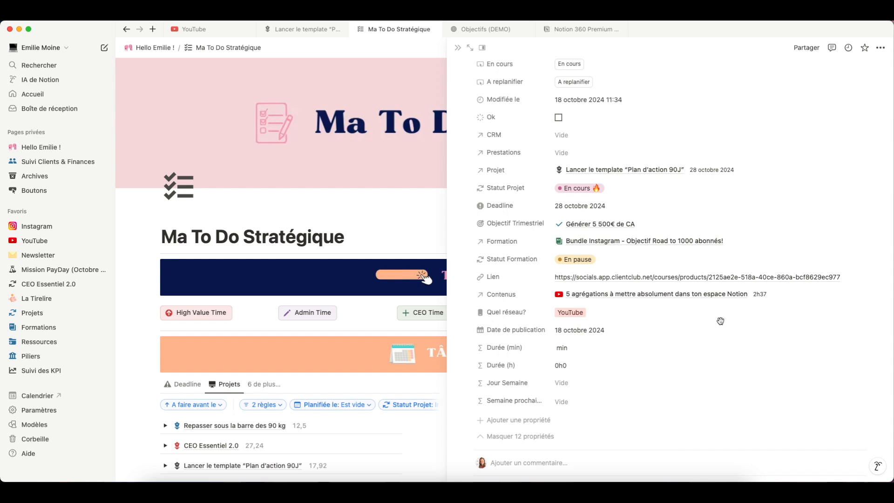
Deselect En cours in the Statut Projet filter of the Projets view under Tâches à planifier
scroll(720, 321, "up", 3)
scroll(721, 323, "down", 2)
scroll(721, 325, "down", 2)
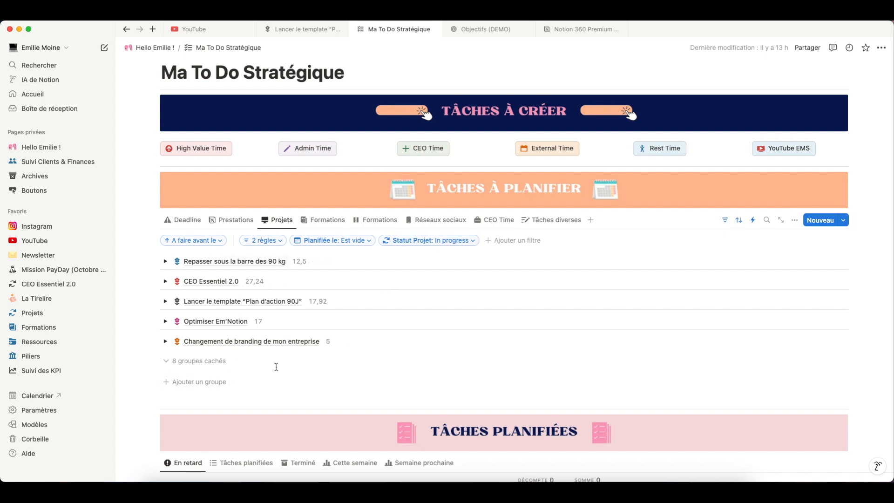
left_click(437, 241)
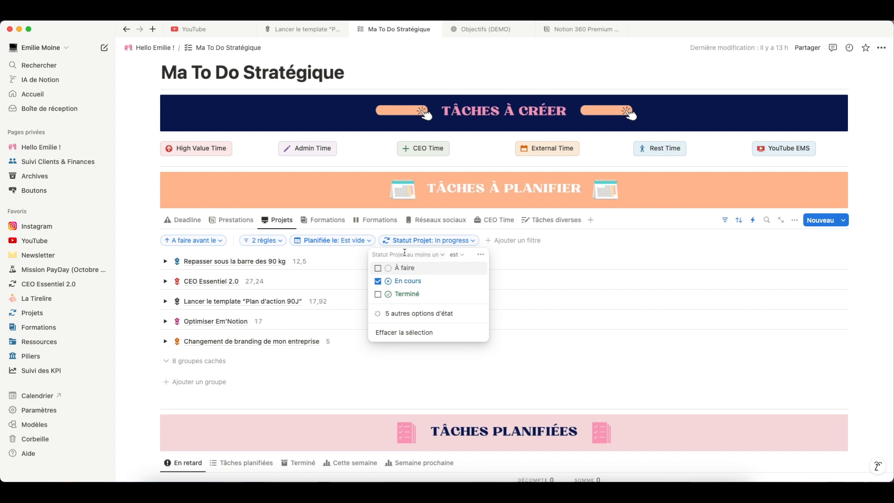
left_click(378, 281)
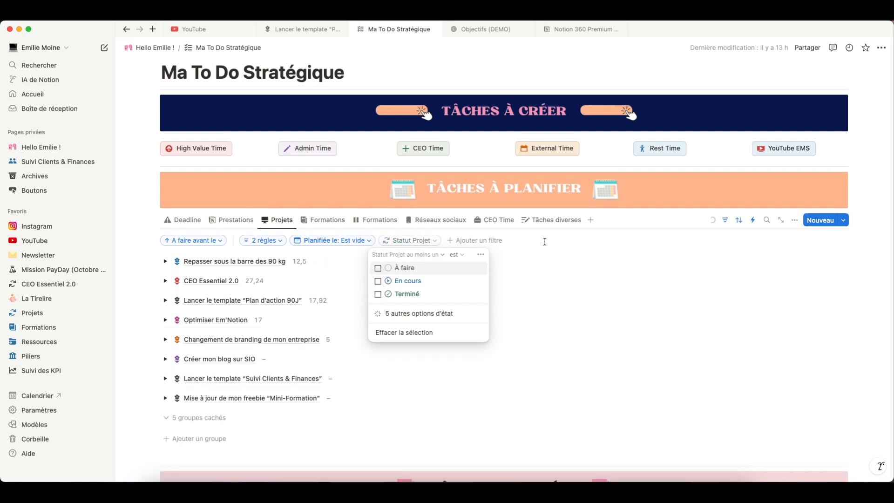
left_click(544, 242)
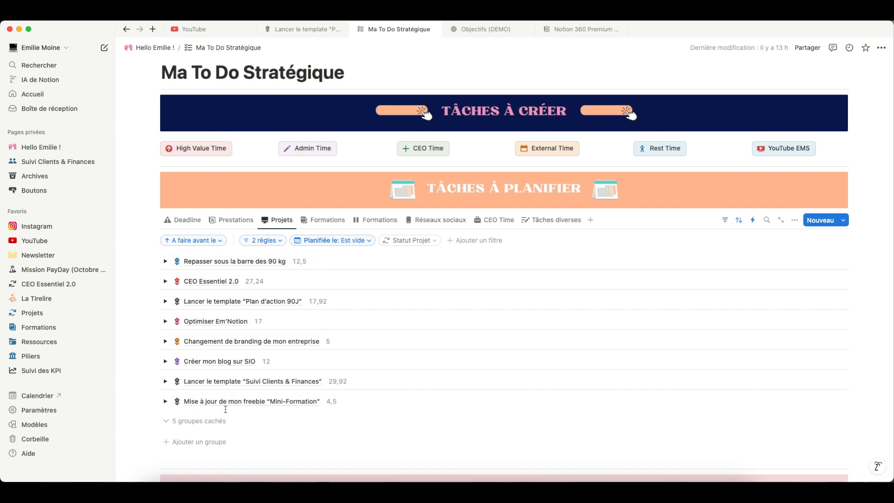
Set the Statut Projet filter of the Projets view under Tâches à planifier to the En cours status group
scroll(239, 410, "down", 1)
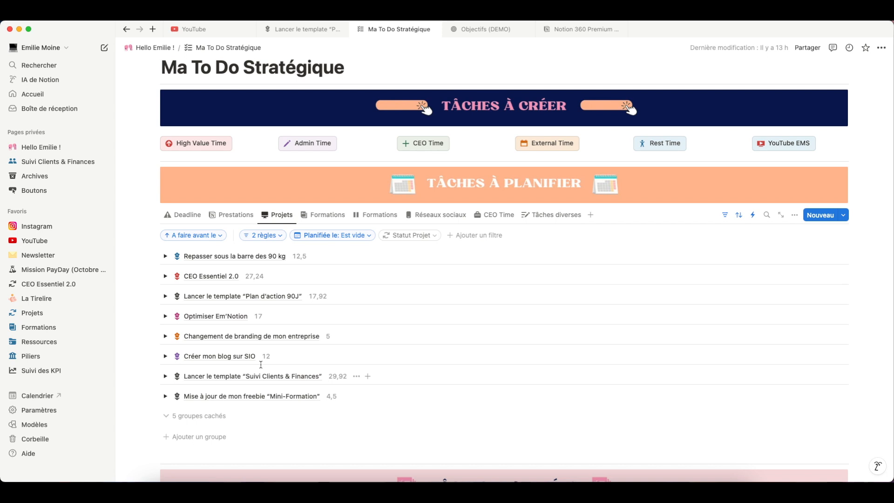
left_click(419, 235)
left_click(359, 276)
key("Escape")
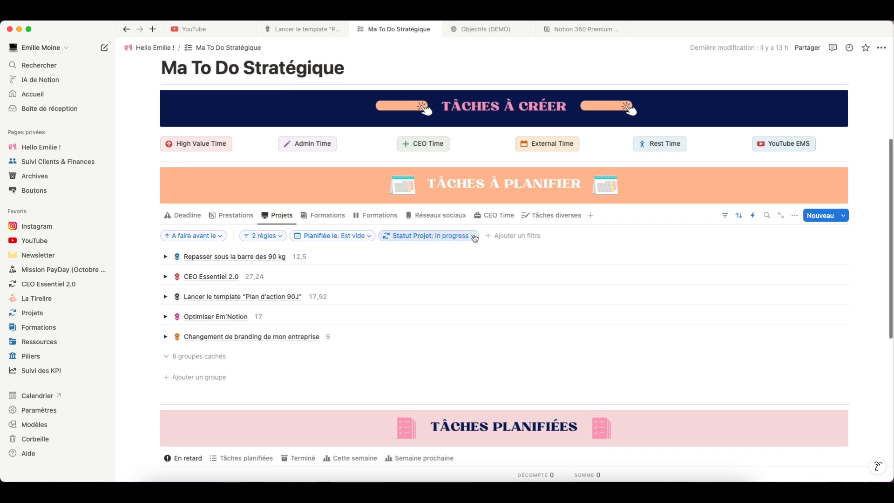
Try the Projets view with Statut Projet filtered on À faire instead of En cours, and return to the En cours filter
left_click(474, 239)
left_click(378, 277)
left_click(378, 263)
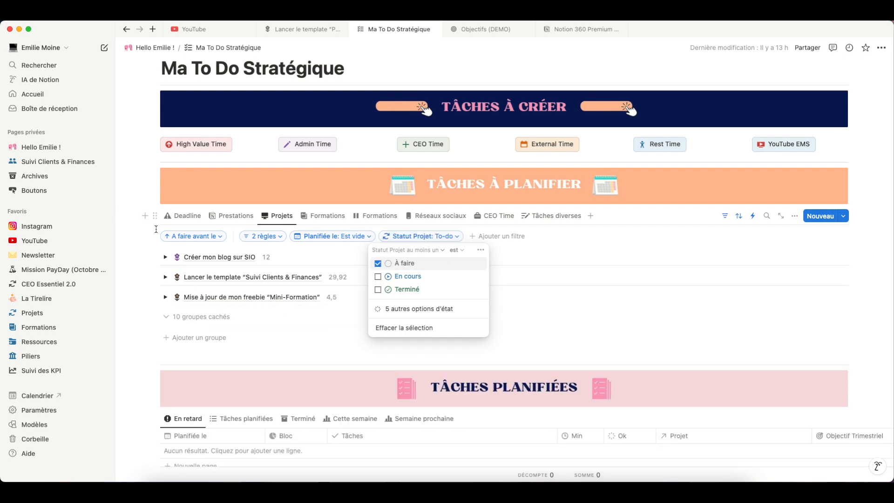
left_click(130, 233)
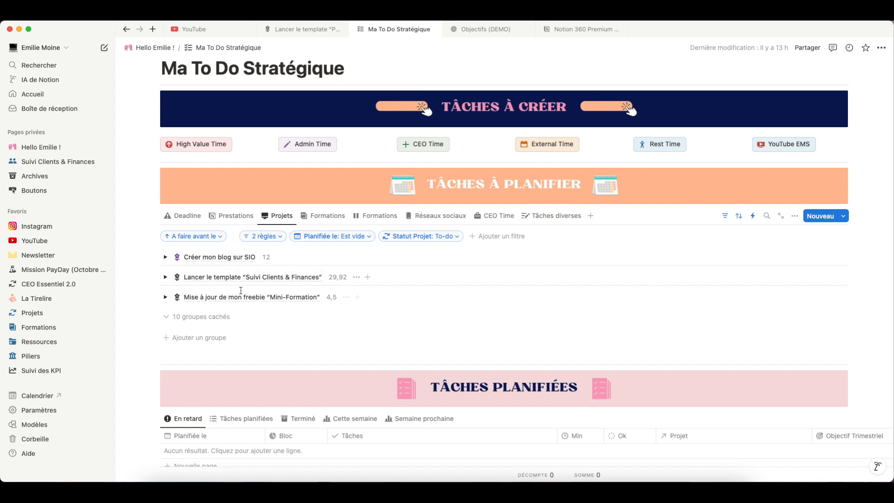
left_click(278, 215)
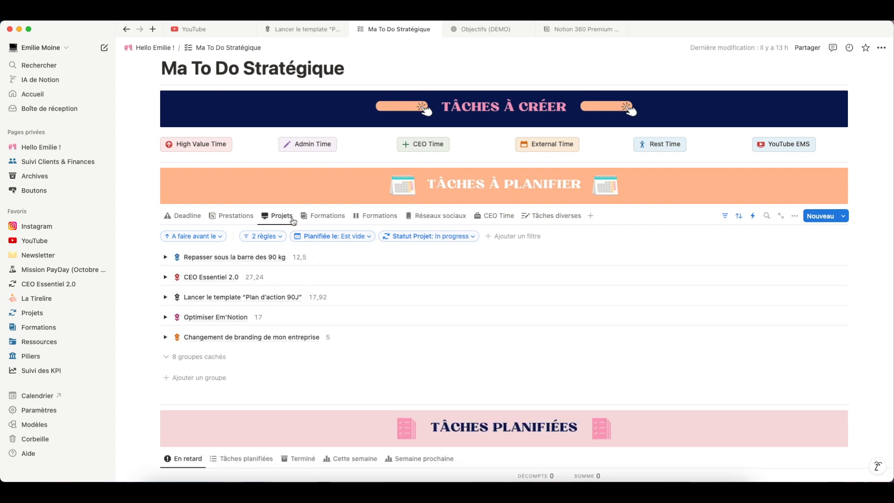
Open the Formations view filtered on En cours and widen its Statut Formation filter to the À faire and En cours status groups
left_click(323, 217)
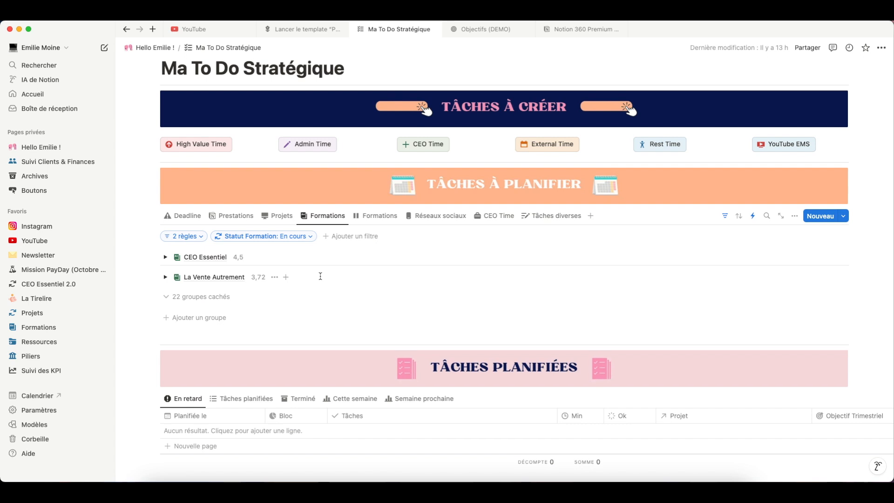
left_click(309, 236)
left_click(213, 277)
left_click(132, 252)
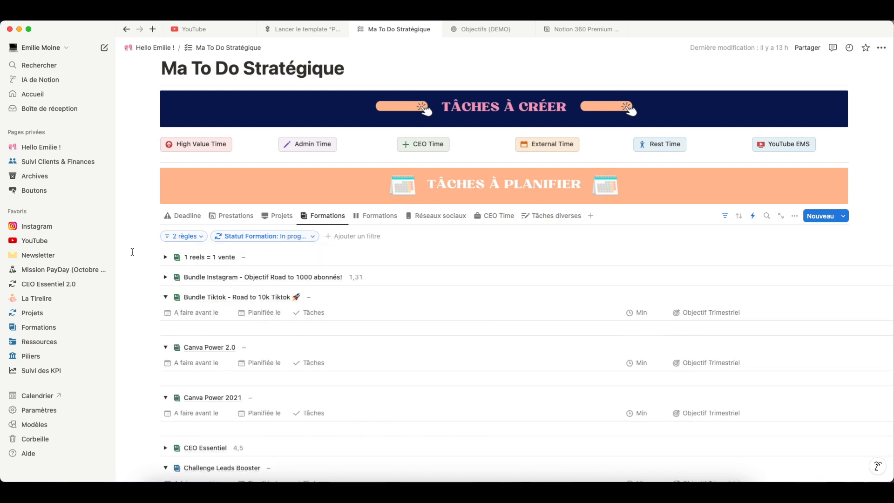
Collapse the expanded training groups in the Formations view, including CopyPrompt and Créer une offre incontournable
left_click(165, 298)
left_click(165, 317)
left_click(165, 337)
left_click(166, 376)
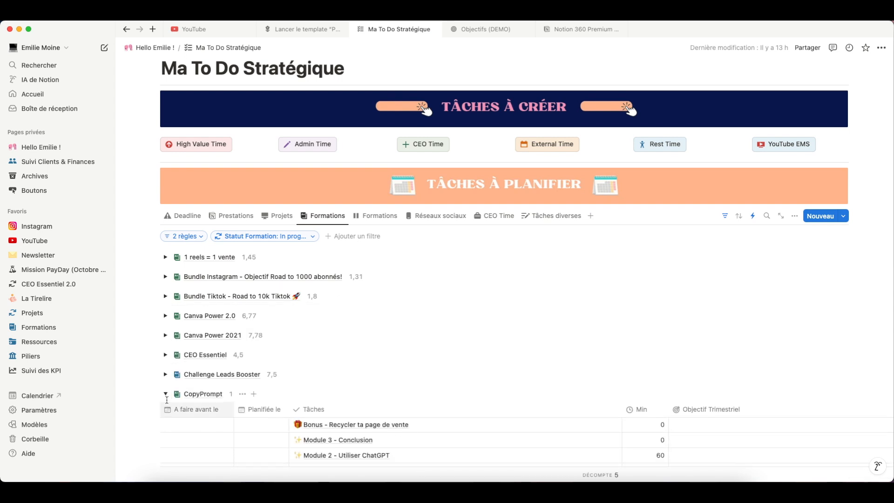
left_click(165, 397)
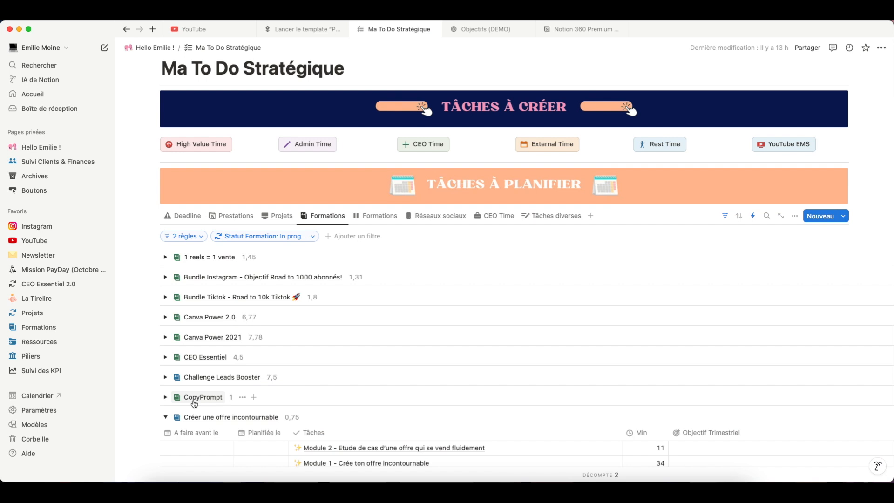
scroll(173, 386, "down", 2)
left_click(165, 365)
scroll(175, 377, "down", 1)
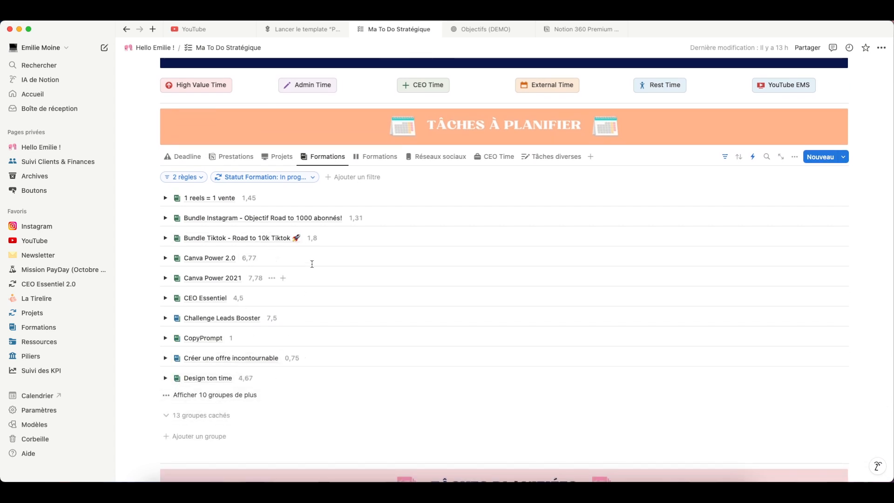
Restrict the Statut Formation filter to the single En cours option by deselecting À faire and En pause
scroll(298, 268, "up", 2)
scroll(312, 264, "up", 1)
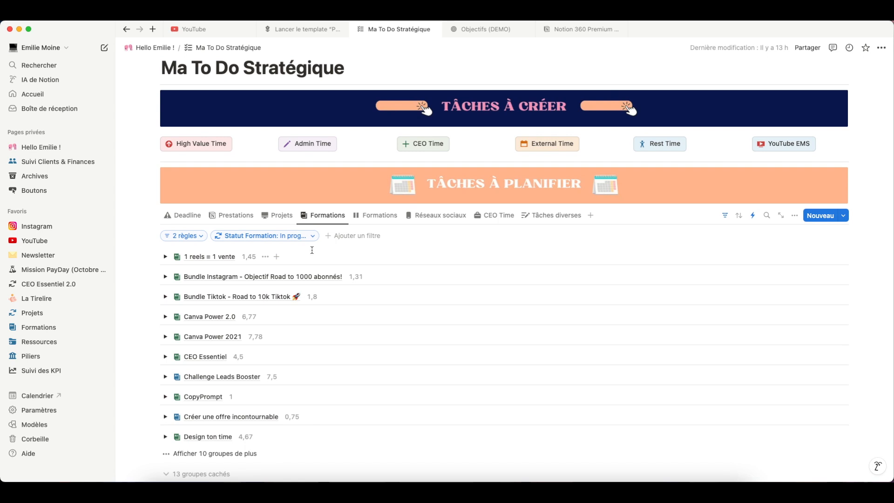
left_click(312, 235)
left_click(214, 264)
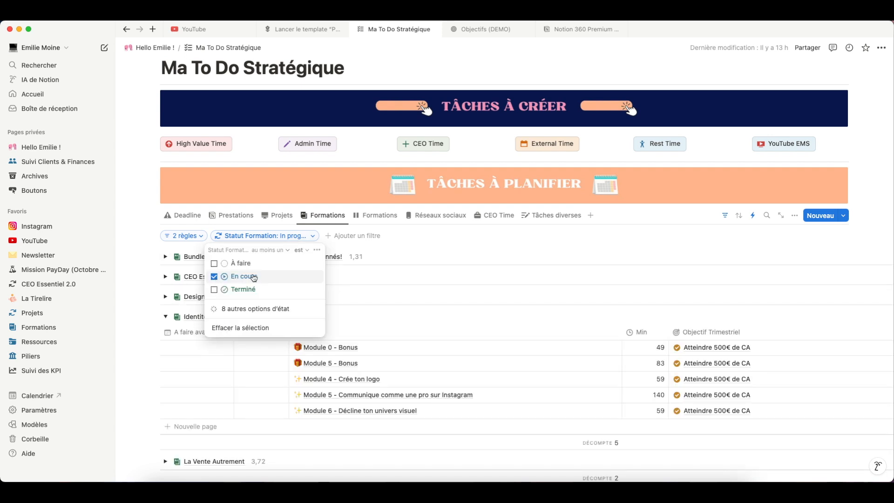
left_click(245, 310)
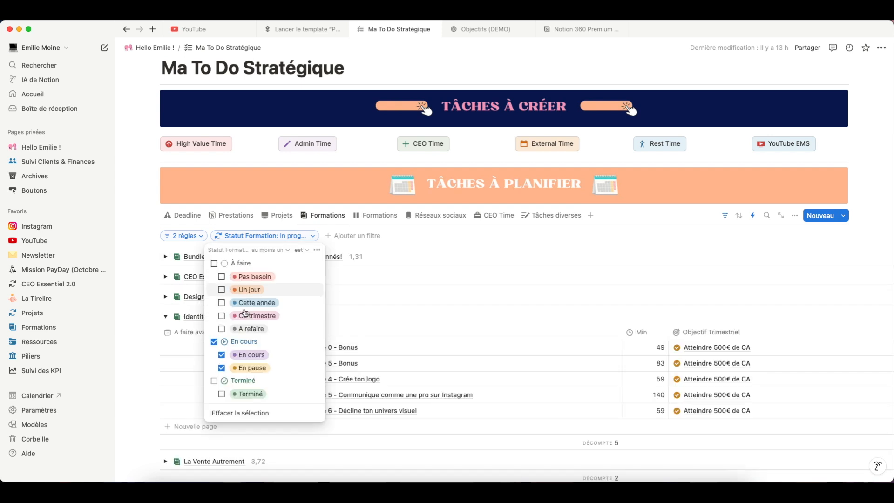
left_click(222, 368)
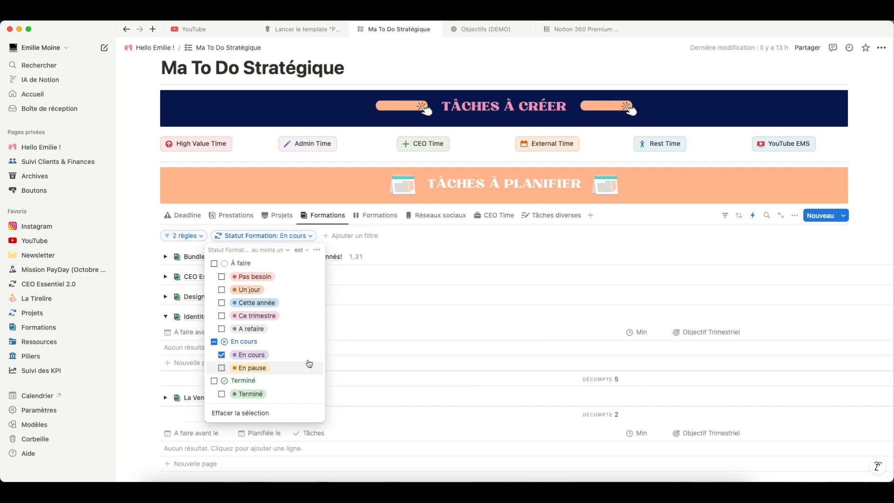
left_click(138, 298)
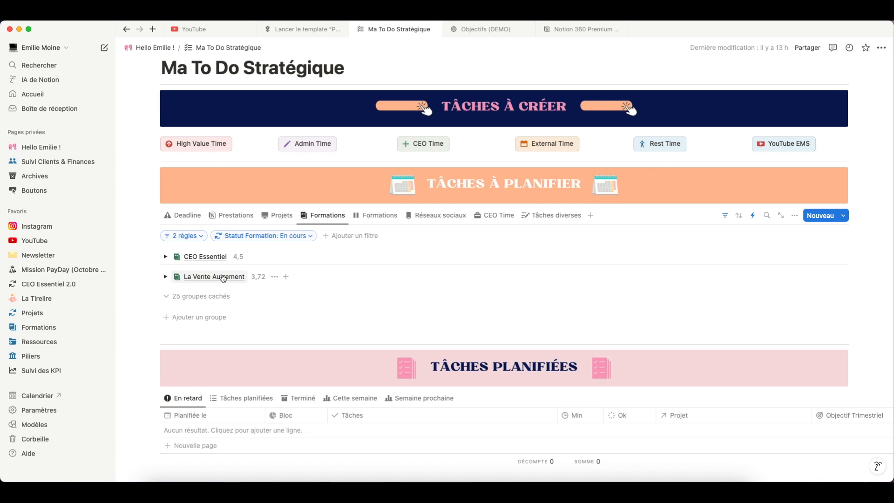
Compare the two Formations views, one filtered on Statut Formation En pause and the other on En cours
left_click(379, 215)
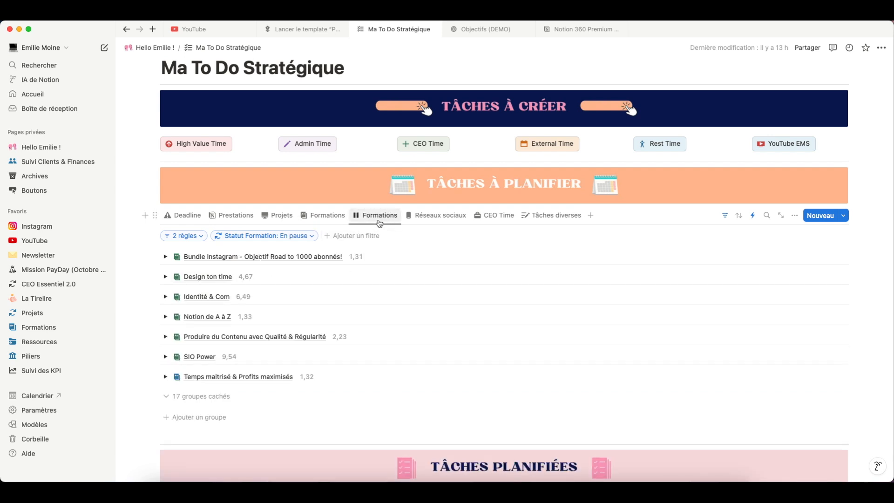
left_click(322, 215)
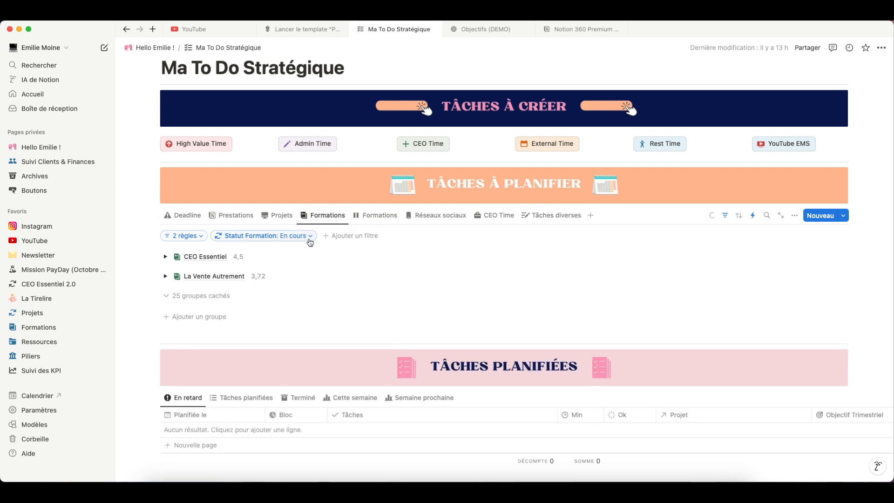
left_click(377, 219)
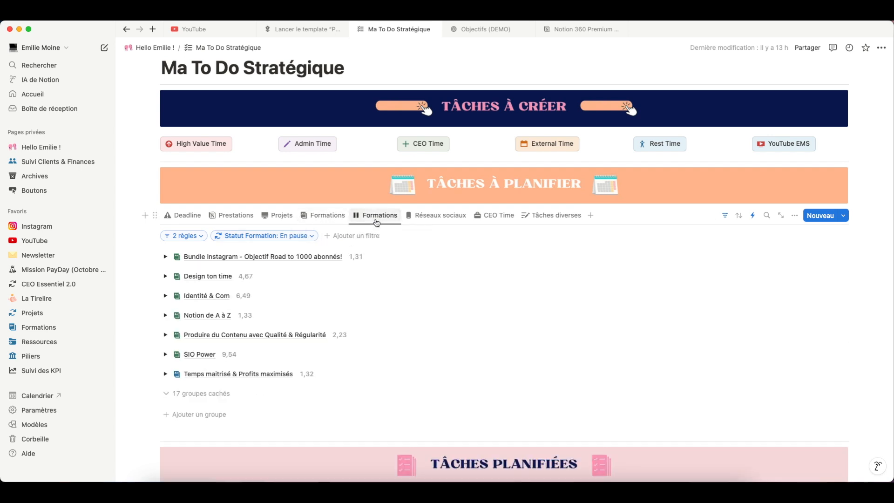
left_click(295, 236)
Open the Réseaux sociaux view and collapse the "5 agrégations à mettre absolument dans ton espace Notion" group
left_click(428, 215)
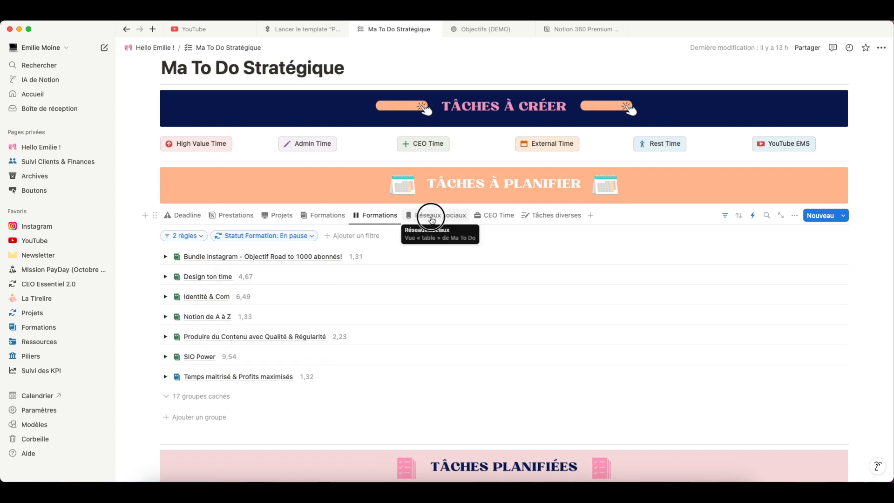
left_click(429, 215)
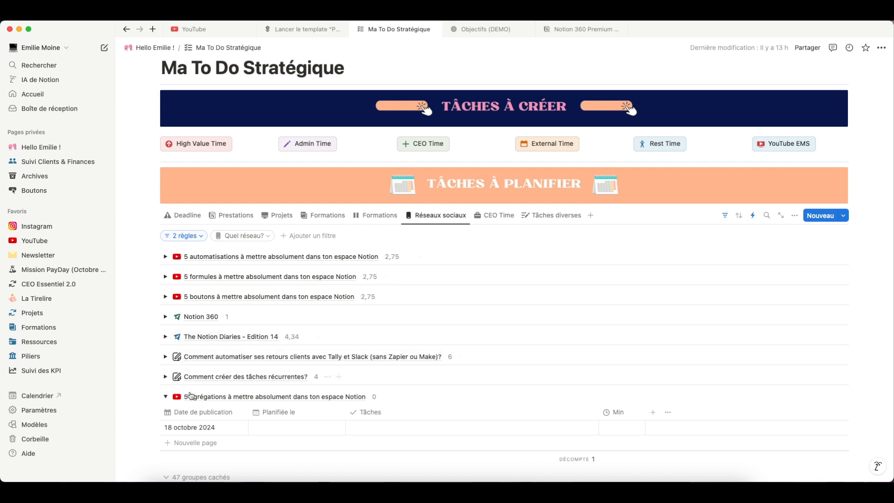
left_click(165, 396)
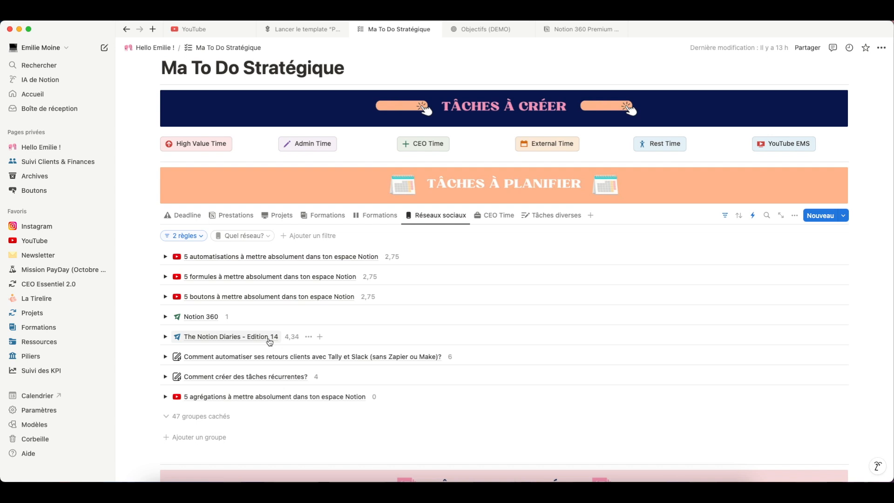
Filter the Réseaux sociaux view on YouTube through the Quel réseau? filter, and clear that selection again
left_click(269, 237)
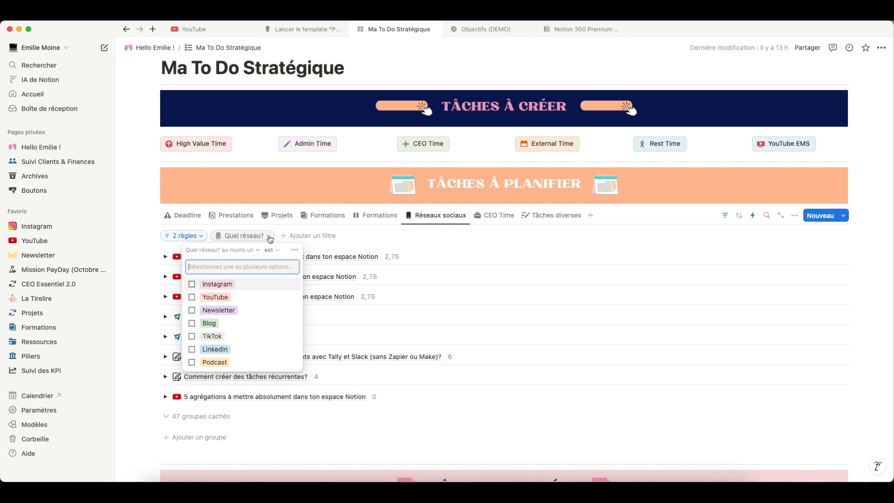
left_click(215, 297)
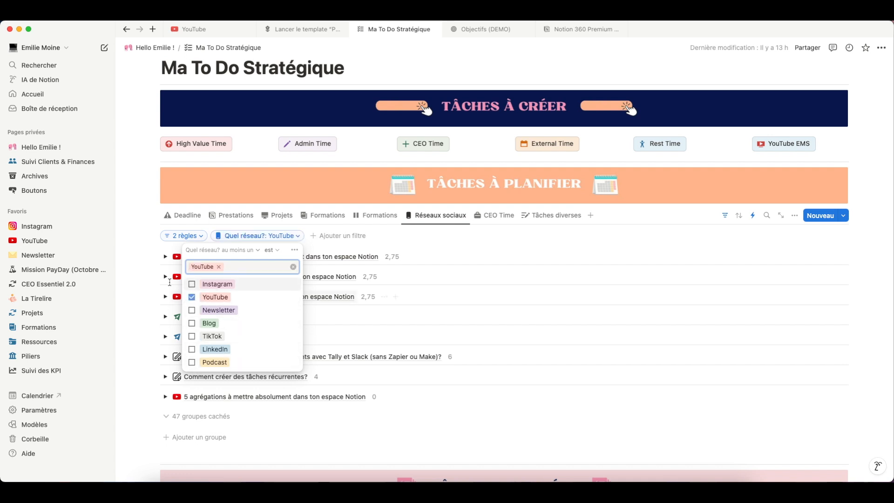
left_click(135, 271)
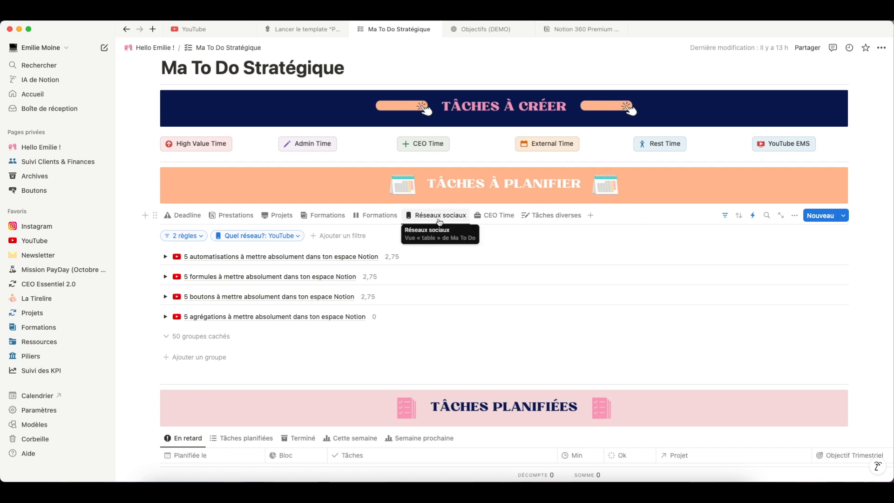
left_click(298, 236)
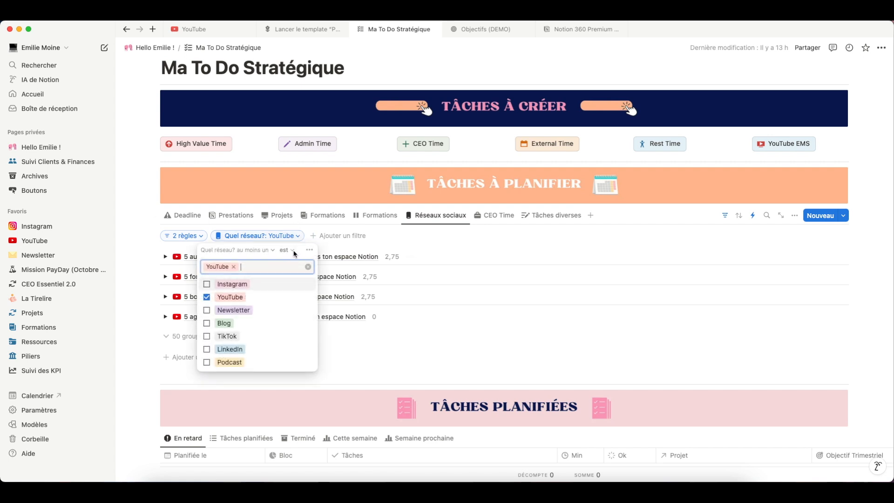
left_click(307, 267)
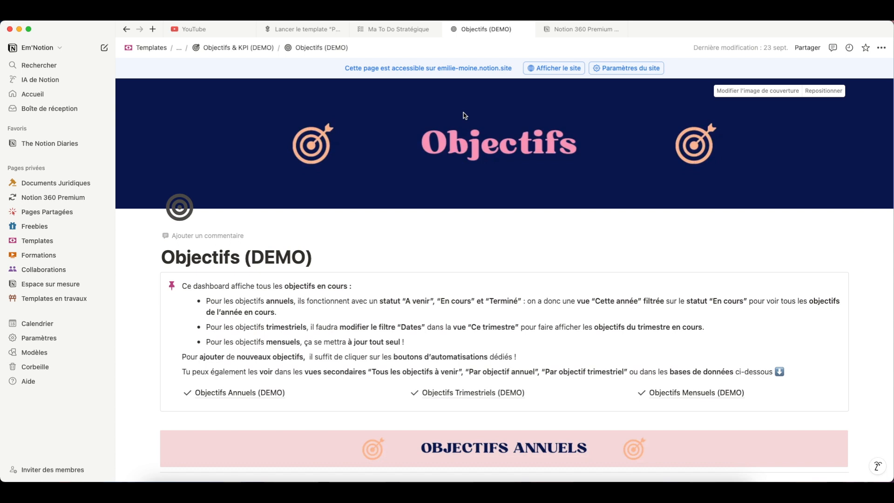
Examine the Actuel values and progress of the annual, quarterly and monthly objectives on the Objectifs (DEMO) page
scroll(456, 233, "down", 4)
scroll(456, 234, "down", 5)
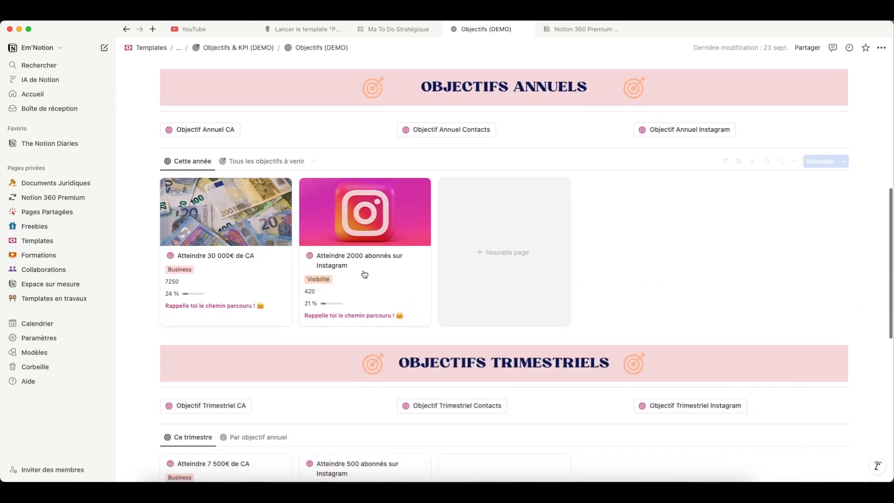
scroll(250, 273, "down", 5)
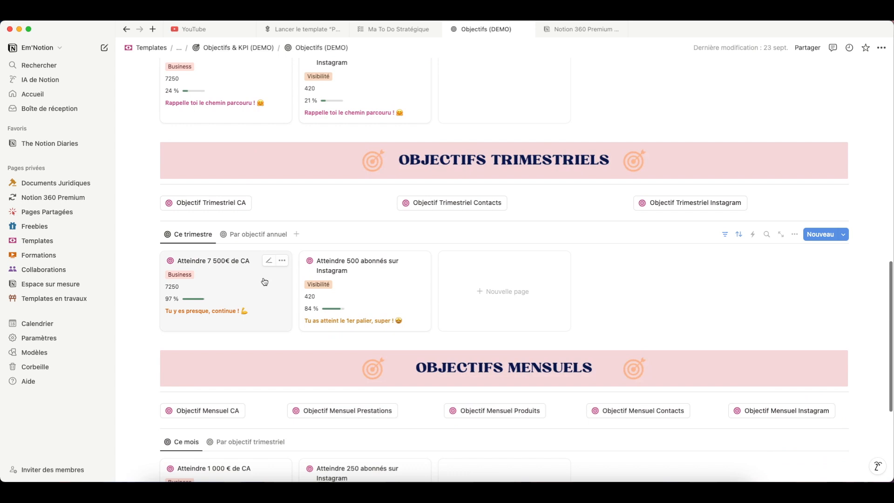
scroll(250, 279, "down", 4)
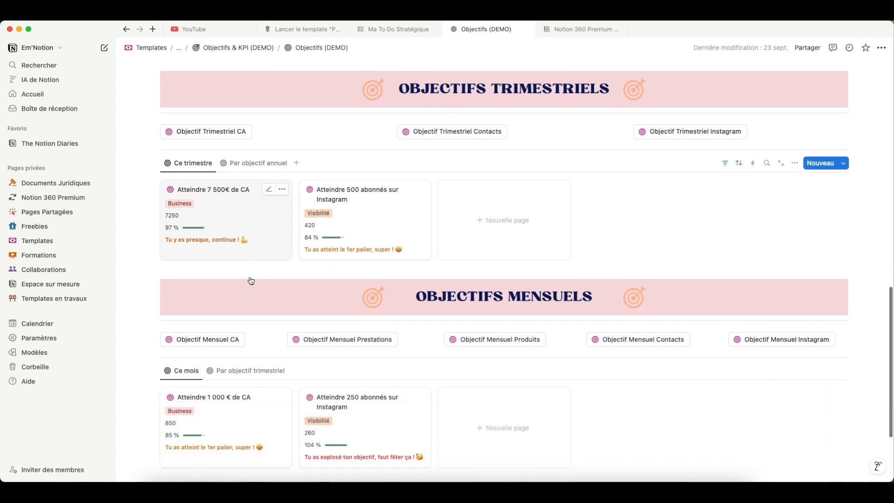
scroll(250, 280, "down", 1)
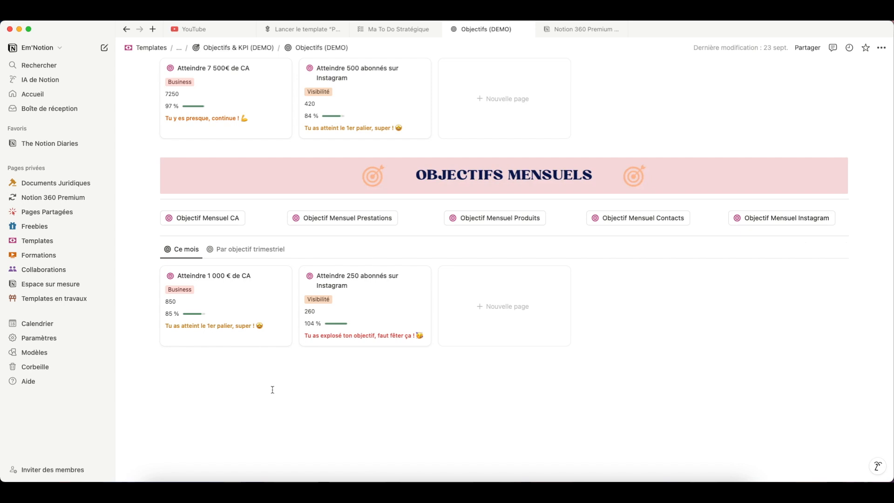
scroll(272, 390, "up", 1)
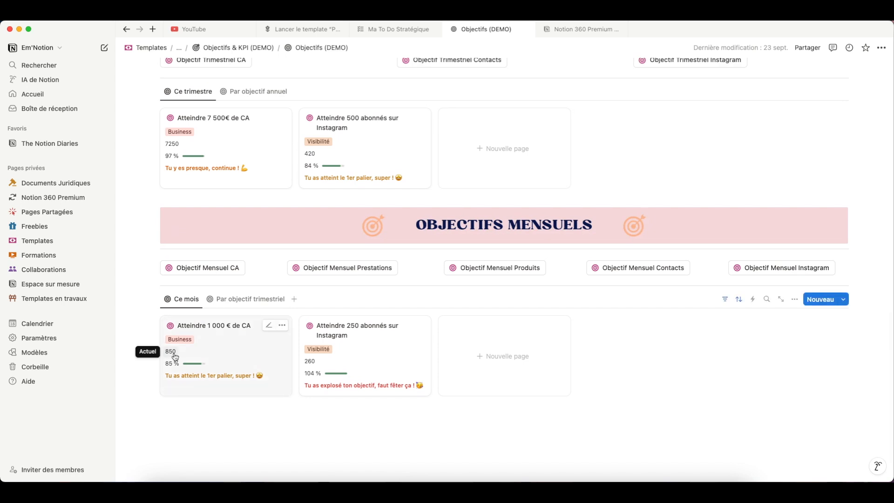
scroll(175, 357, "up", 3)
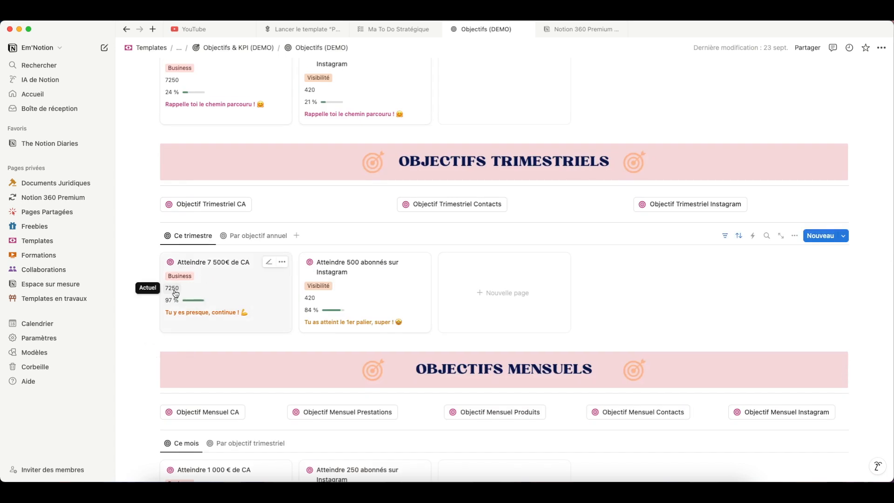
scroll(235, 294, "down", 2)
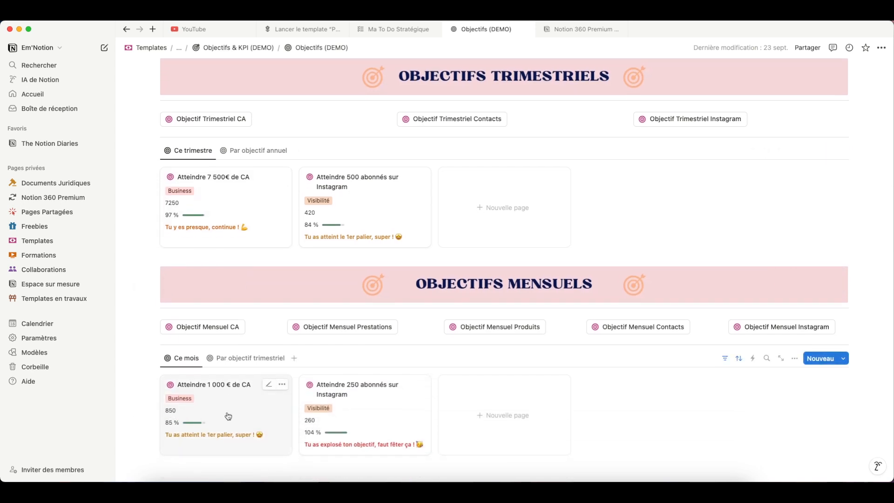
scroll(272, 266, "up", 1)
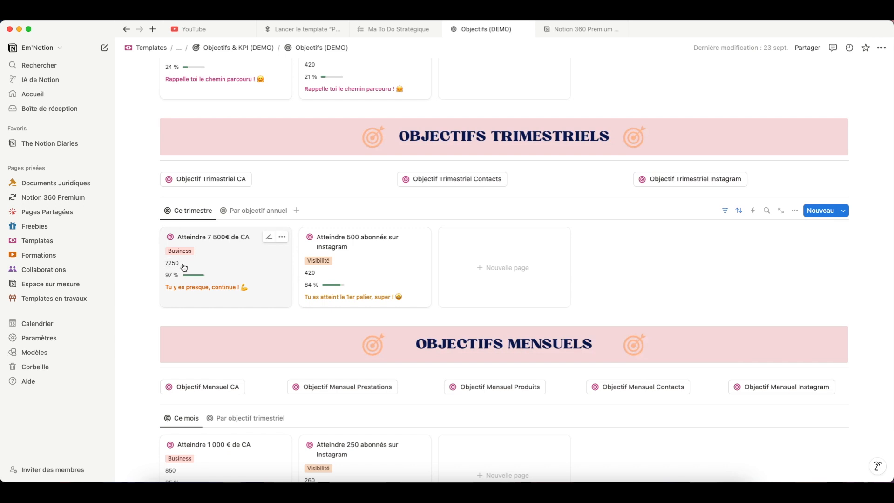
scroll(184, 267, "up", 3)
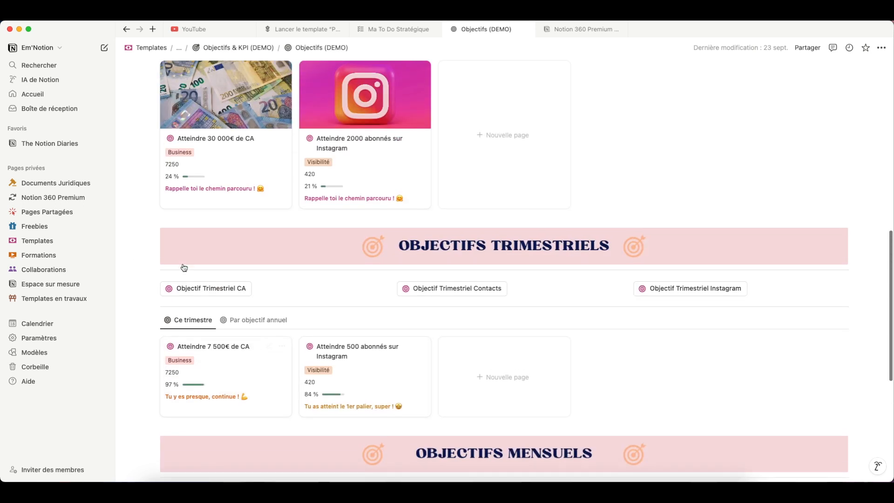
Open the quarterly objective Atteindre 7 500€ de CA and expand its hidden property
scroll(207, 222, "down", 5)
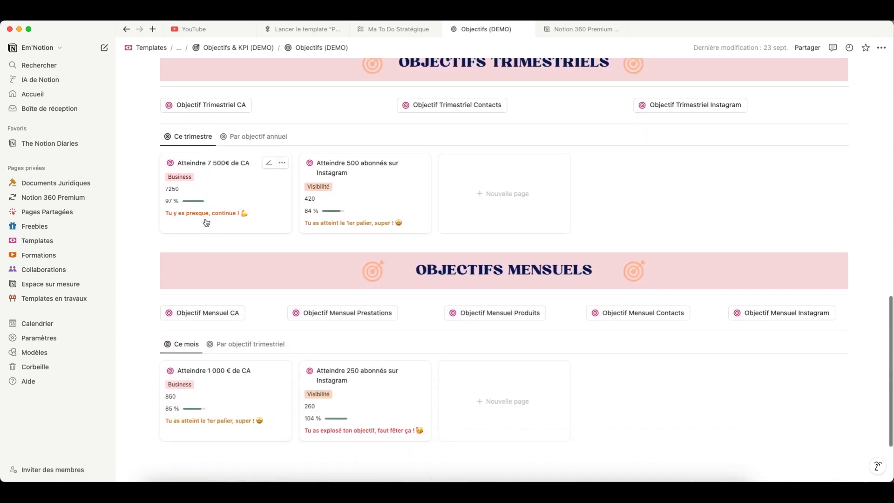
left_click(232, 191)
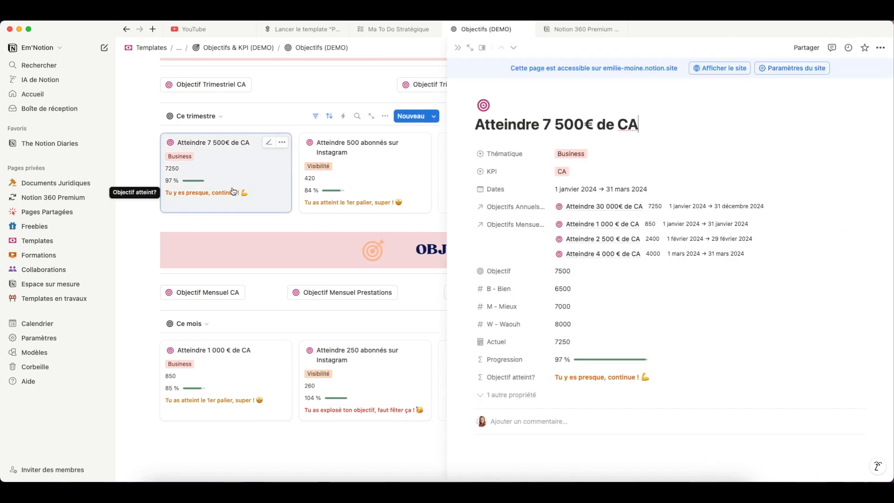
left_click(500, 394)
scroll(497, 358, "down", 2)
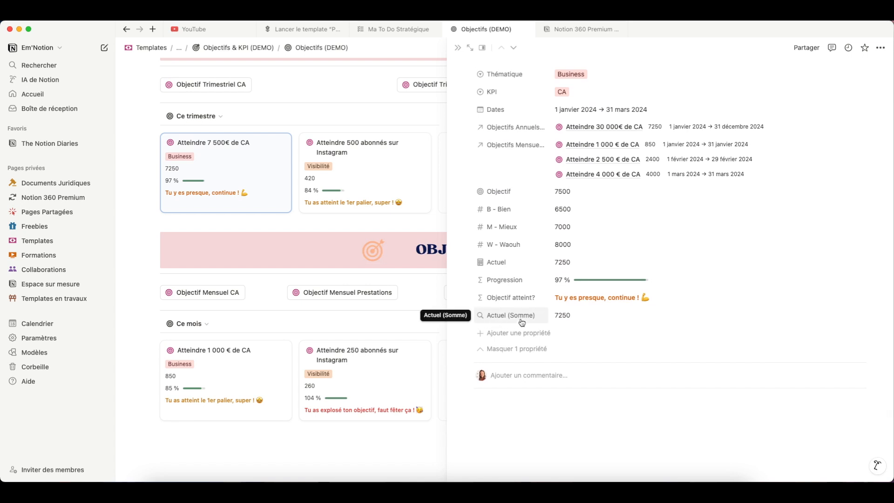
Inspect the relation, property and calculation options of the Actuel (Somme) rollup, keeping Somme as the calculation
left_click(589, 320)
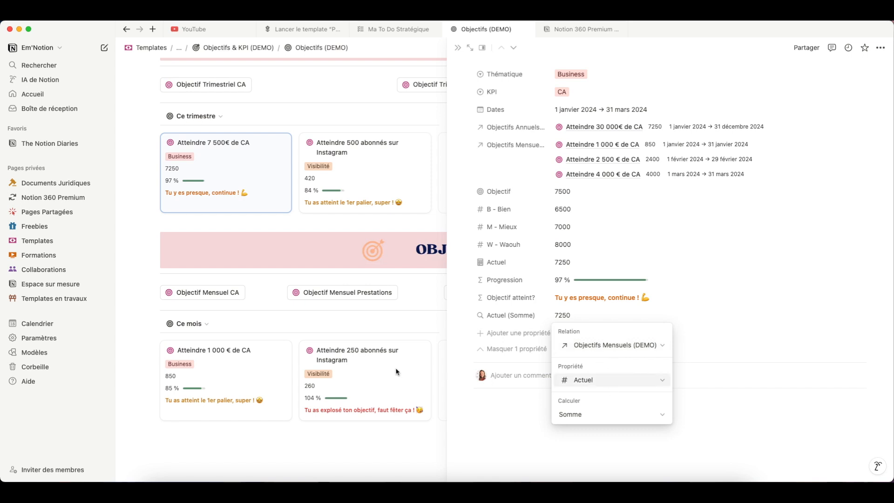
left_click(612, 415)
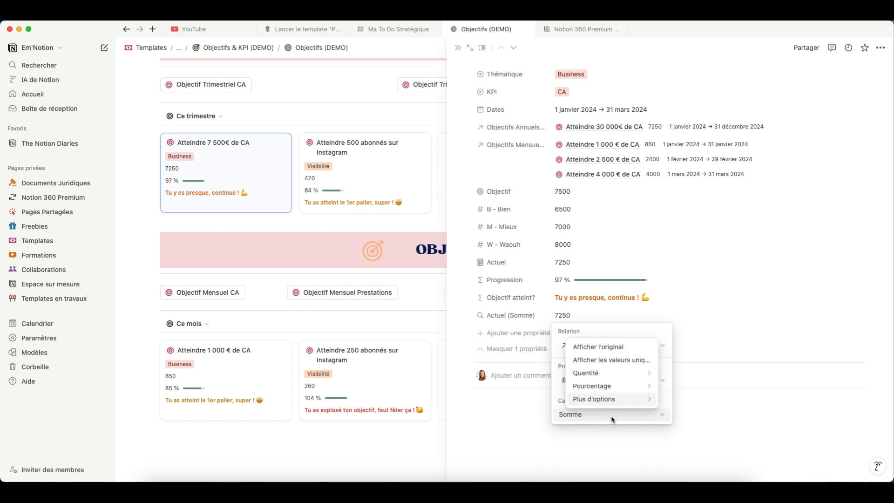
mouse_move(605, 399)
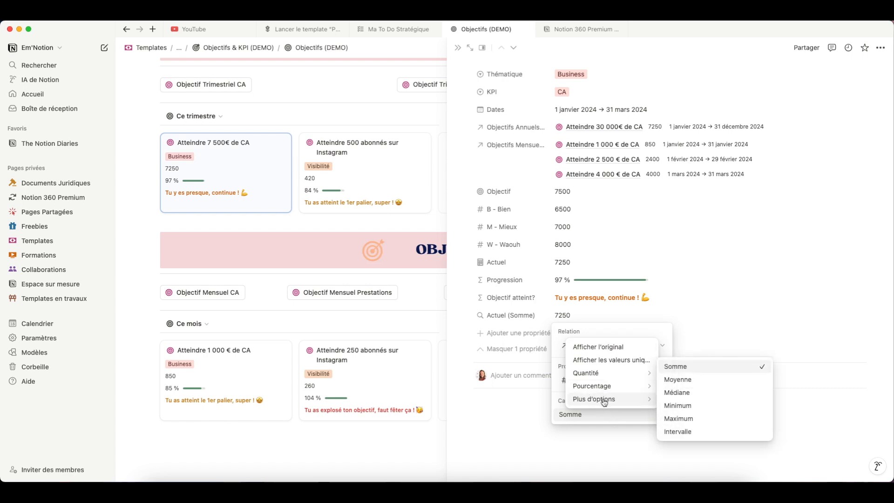
left_click(710, 371)
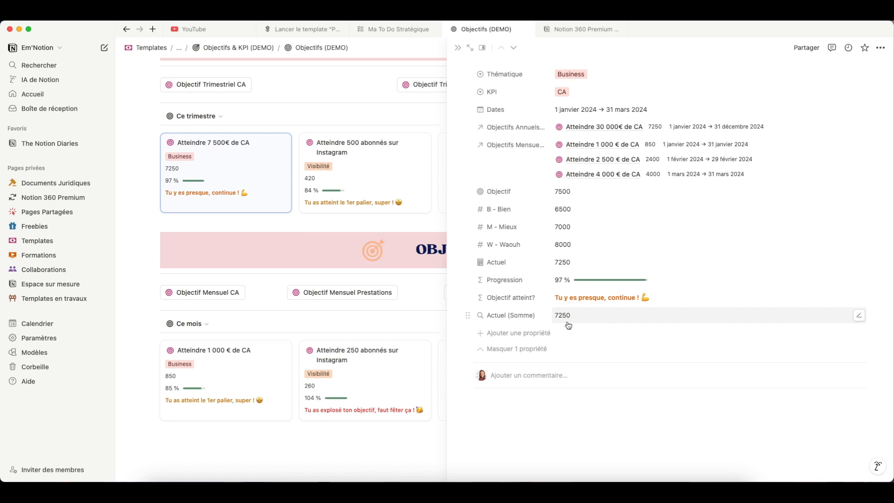
scroll(567, 325, "up", 3)
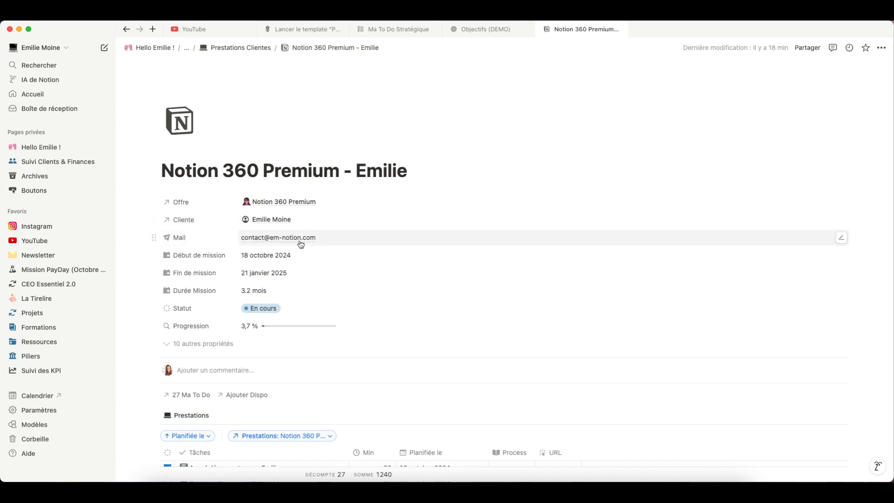
Inspect the rollup settings of the Mail and Progression properties on the Notion 360 Premium client page
left_click(348, 243)
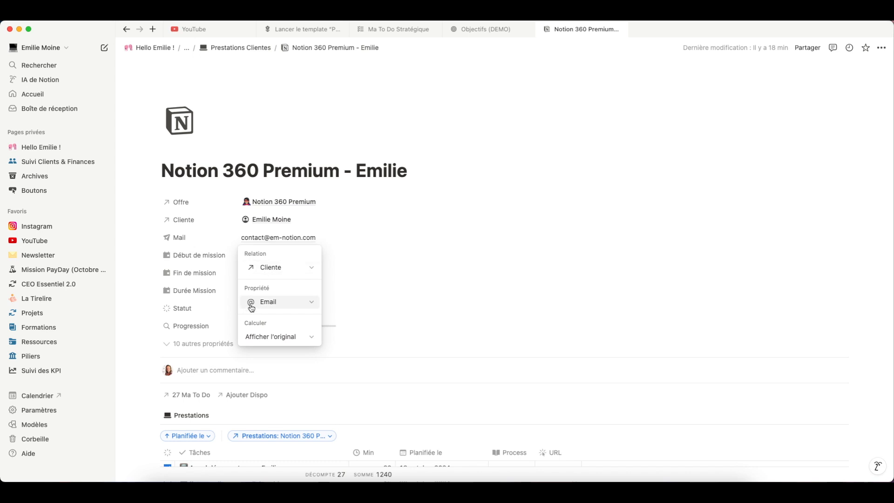
left_click(500, 226)
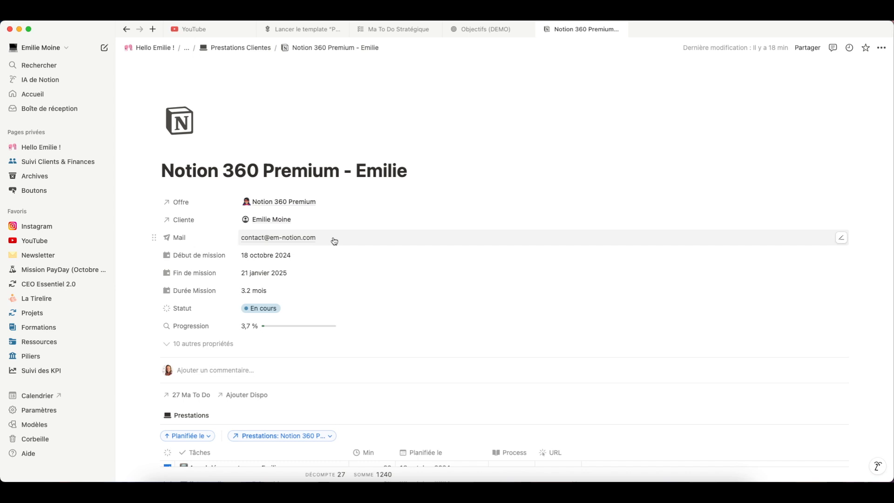
left_click(302, 332)
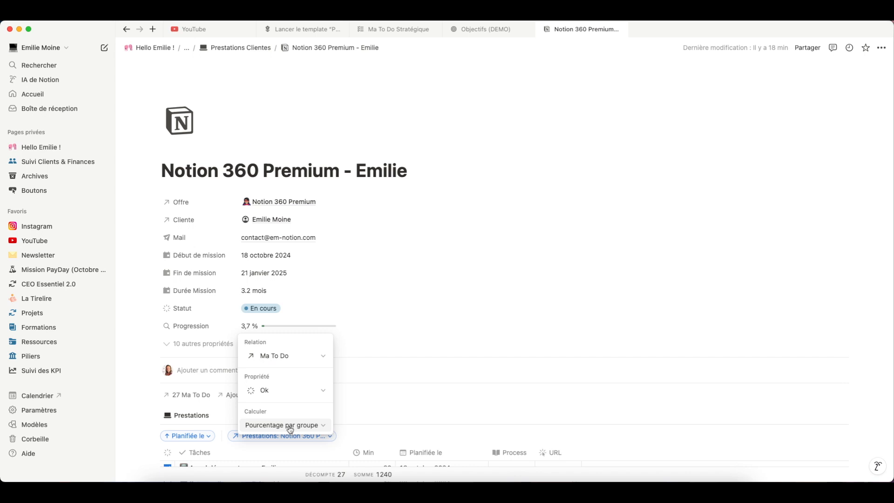
left_click(494, 319)
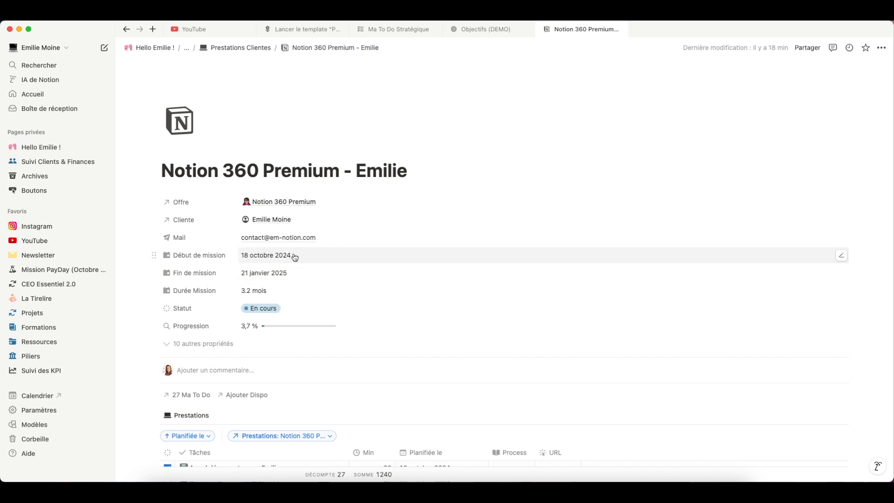
Check the task dates and the Début de mission and Fin de mission rollup settings, keeping Date la plus ancienne for Début de mission
scroll(295, 257, "down", 5)
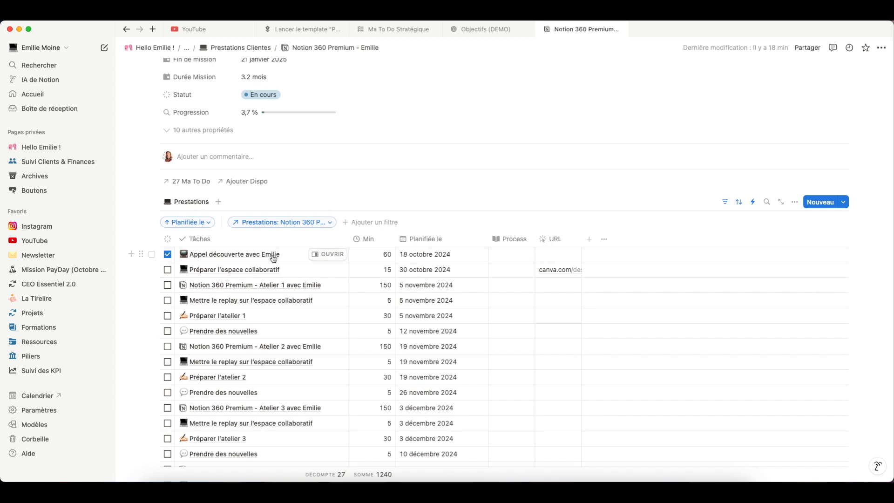
scroll(273, 258, "up", 5)
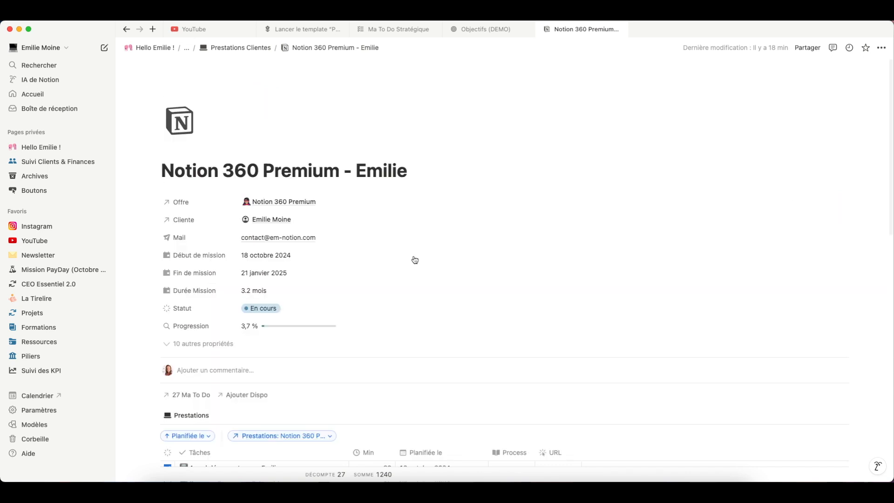
left_click(307, 257)
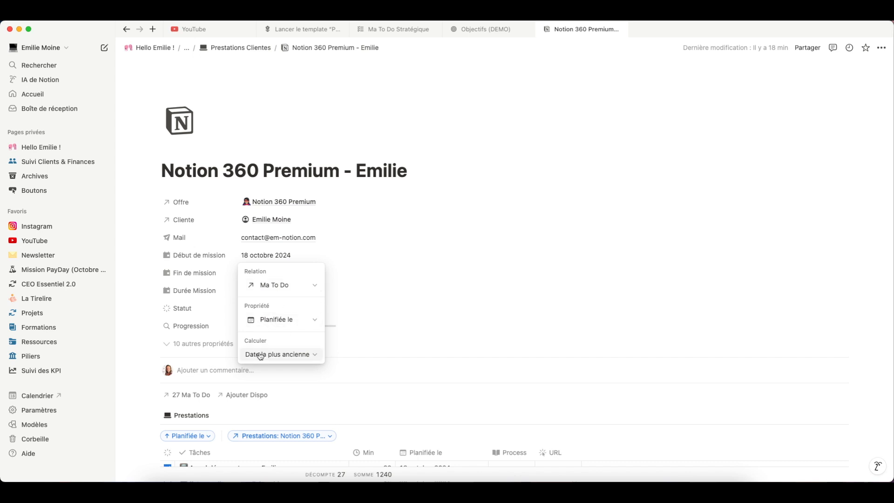
left_click(286, 356)
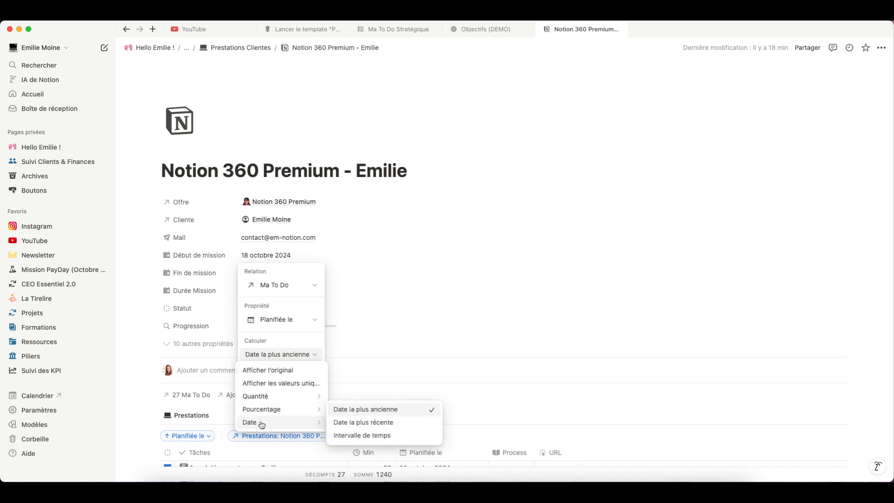
mouse_move(261, 425)
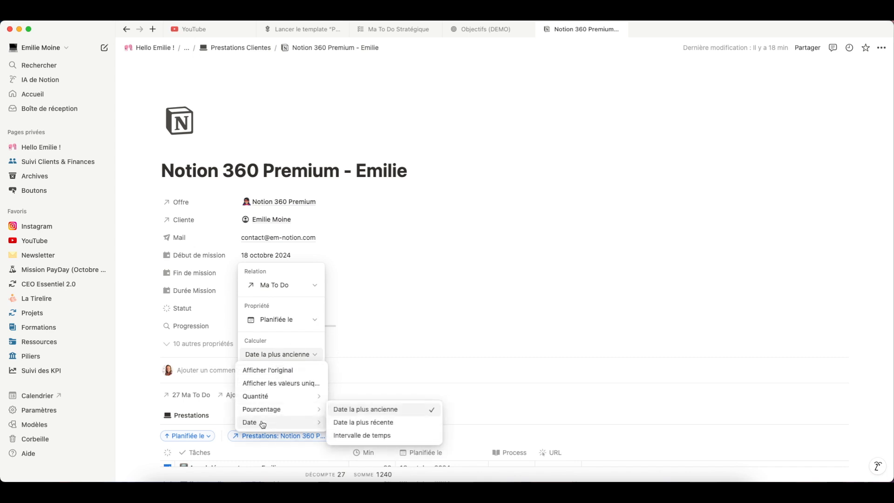
left_click(391, 413)
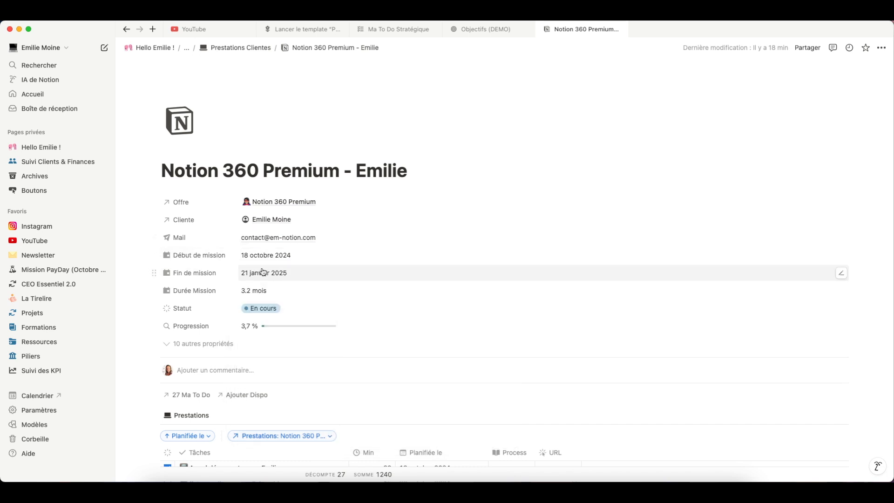
left_click(296, 273)
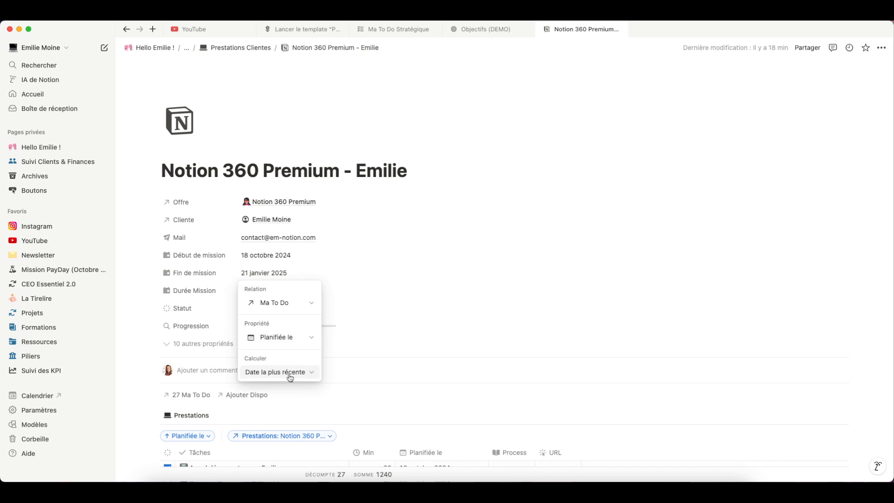
left_click(468, 319)
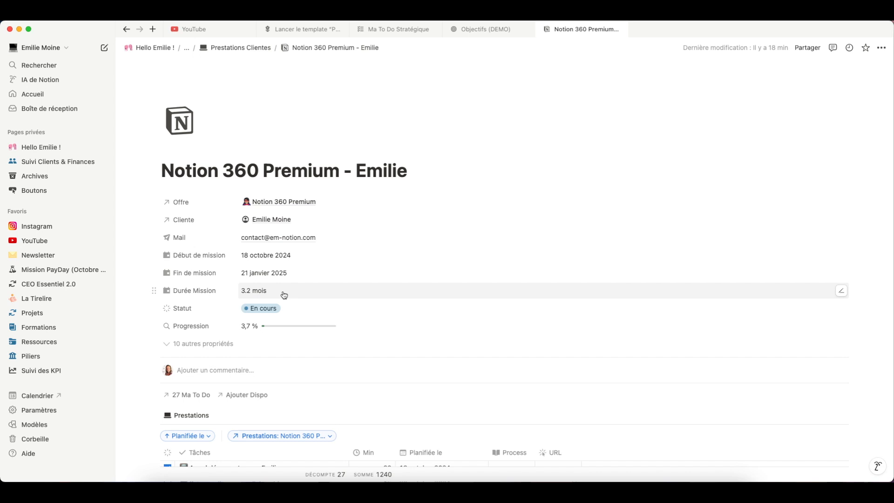
Inspect the Durée Mission rollup's Intervalle de temps calculation and review the Planifiée le dates in the Prestations task list
scroll(284, 294, "down", 1)
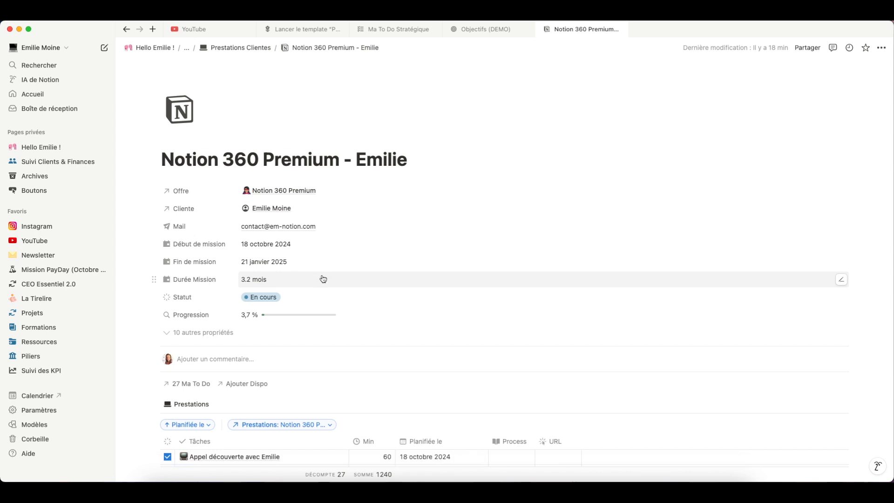
left_click(299, 279)
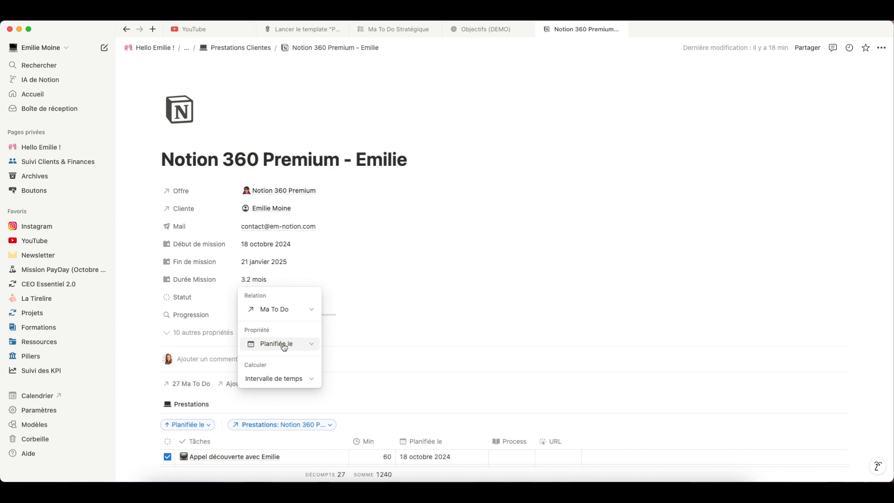
left_click(304, 378)
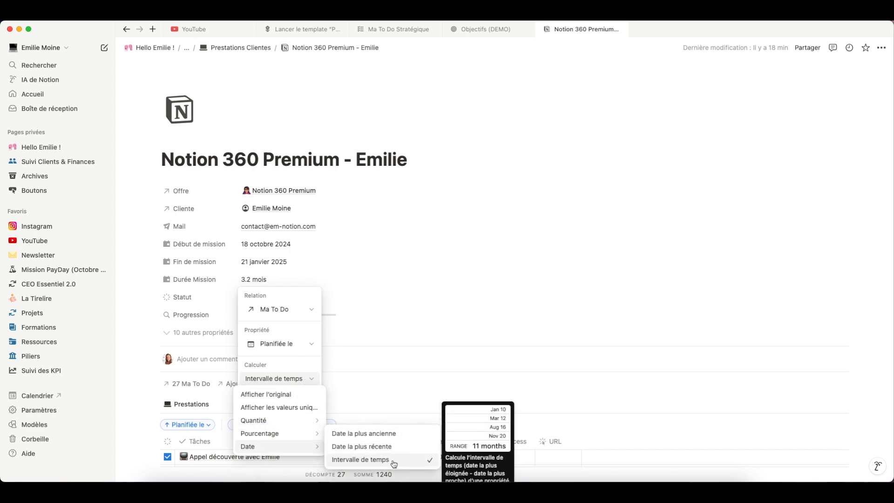
scroll(394, 463, "down", 3)
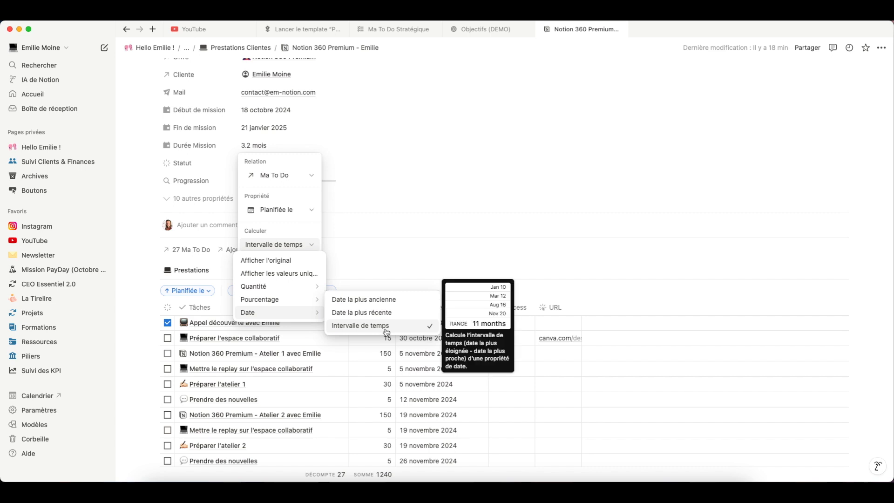
left_click(409, 175)
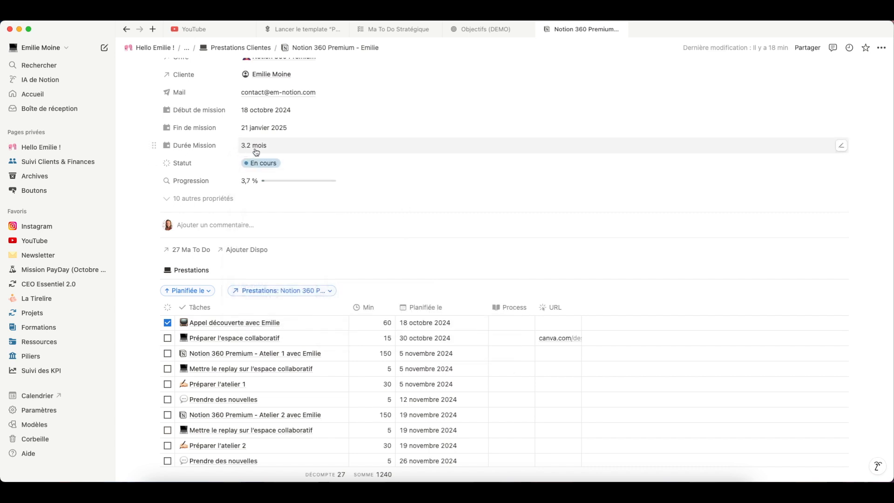
scroll(429, 204, "down", 7)
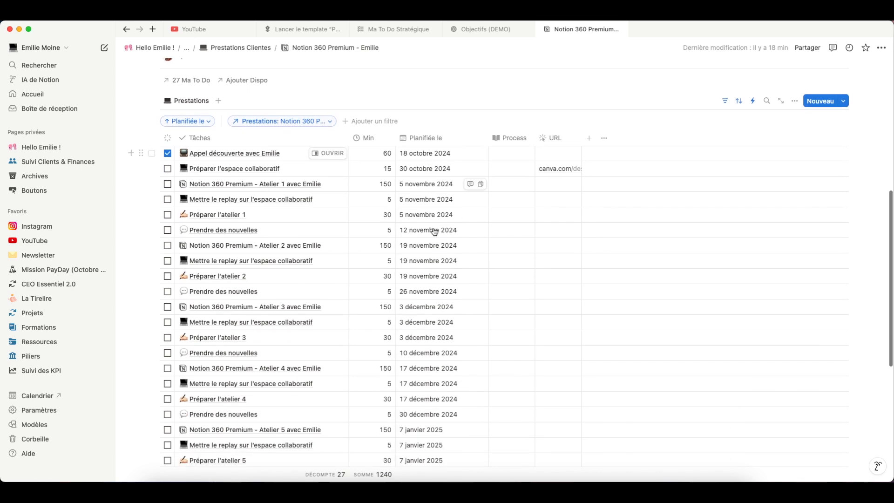
scroll(452, 341, "down", 2)
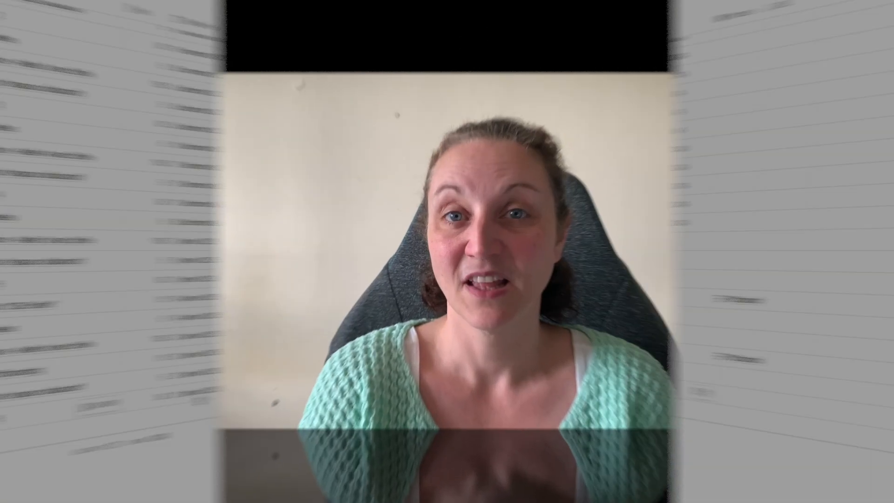